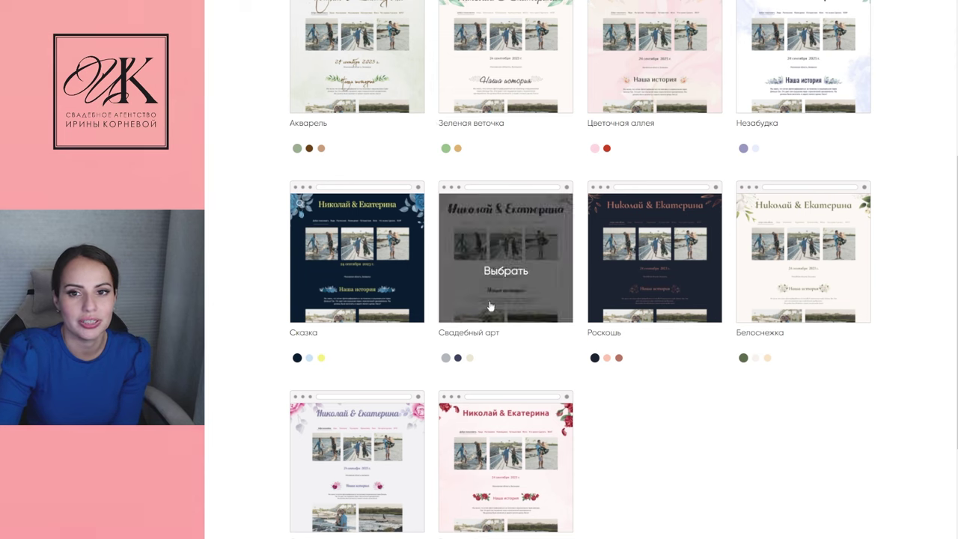
Choose the Белоснежка template card as the wedding site's design
{"action": "mouse_move", "coordinate": [781, 318]}
{"action": "left_click", "coordinate": [814, 279]}
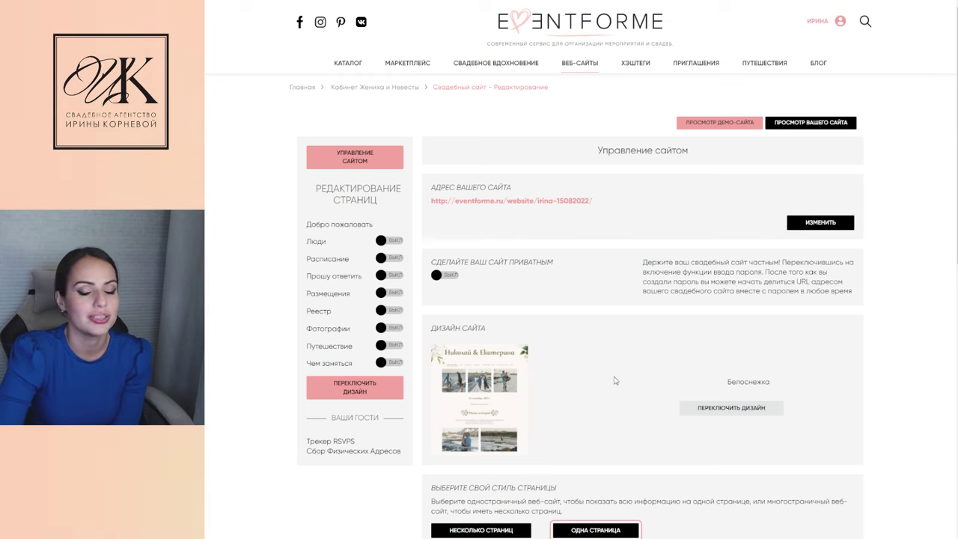
{"action": "scroll", "coordinate": [617, 380], "scroll_direction": "down", "scroll_amount": 2}
{"action": "scroll", "coordinate": [619, 333], "scroll_direction": "down", "scroll_amount": 3}
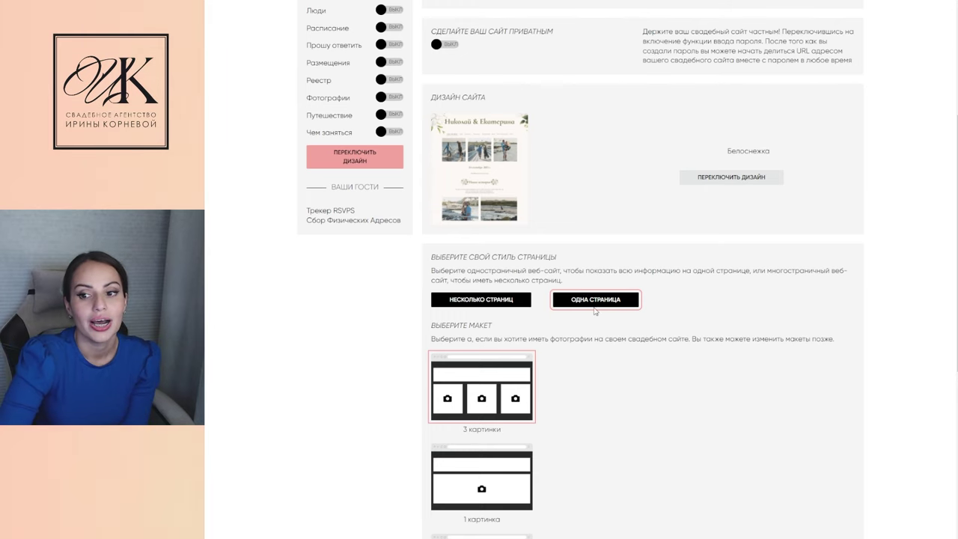
Compare the без картинок layout, then keep and save the 3 картинки layout
{"action": "scroll", "coordinate": [402, 383], "scroll_direction": "down", "scroll_amount": 1}
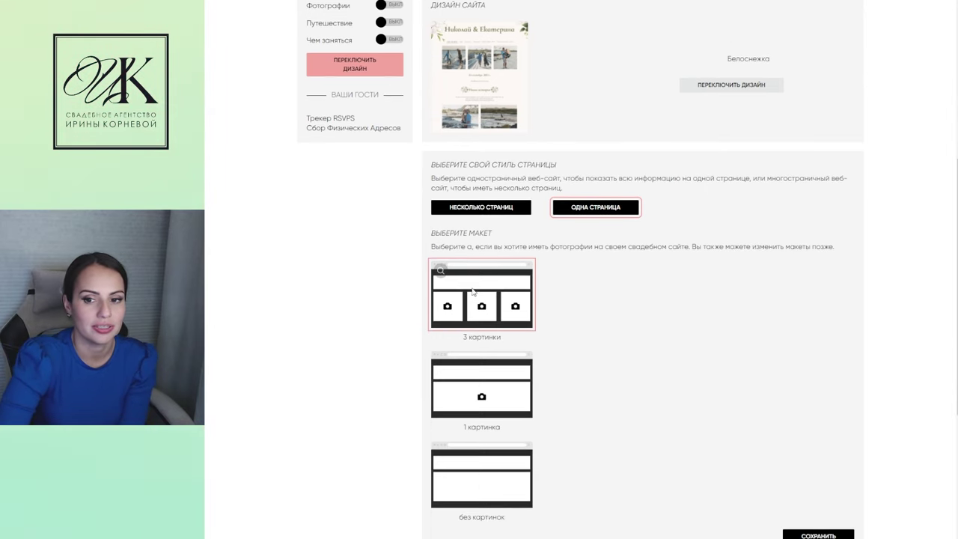
{"action": "left_click", "coordinate": [497, 478]}
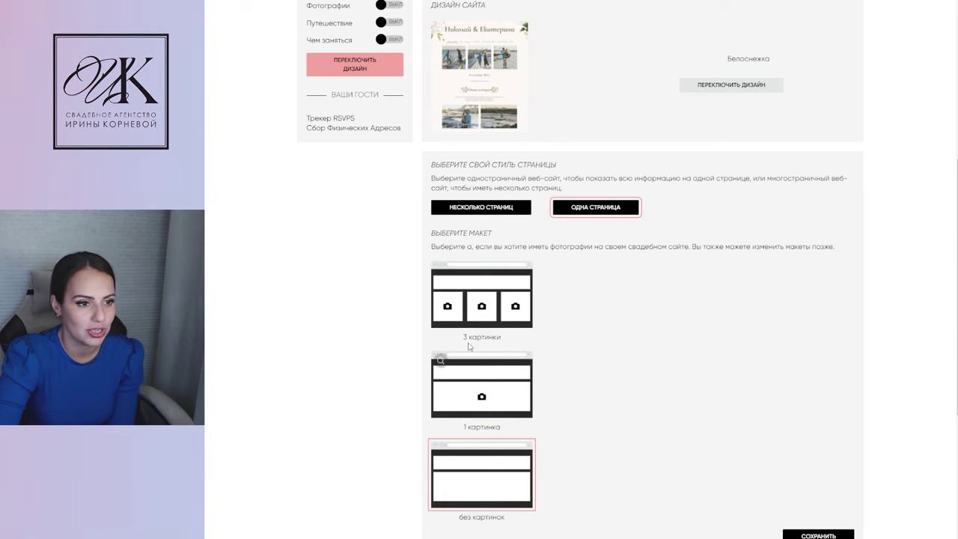
{"action": "left_click", "coordinate": [486, 311]}
{"action": "scroll", "coordinate": [475, 389], "scroll_direction": "down", "scroll_amount": 3}
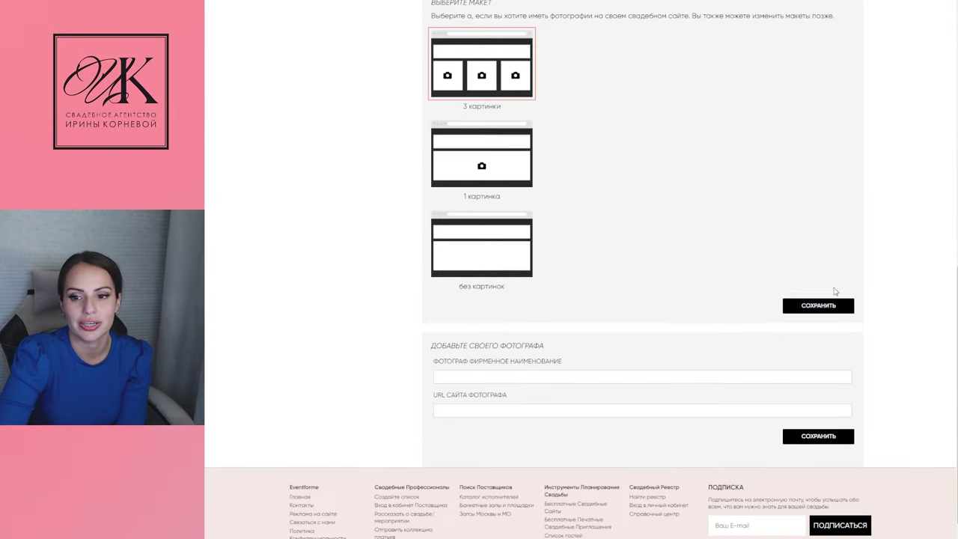
{"action": "left_click", "coordinate": [829, 306]}
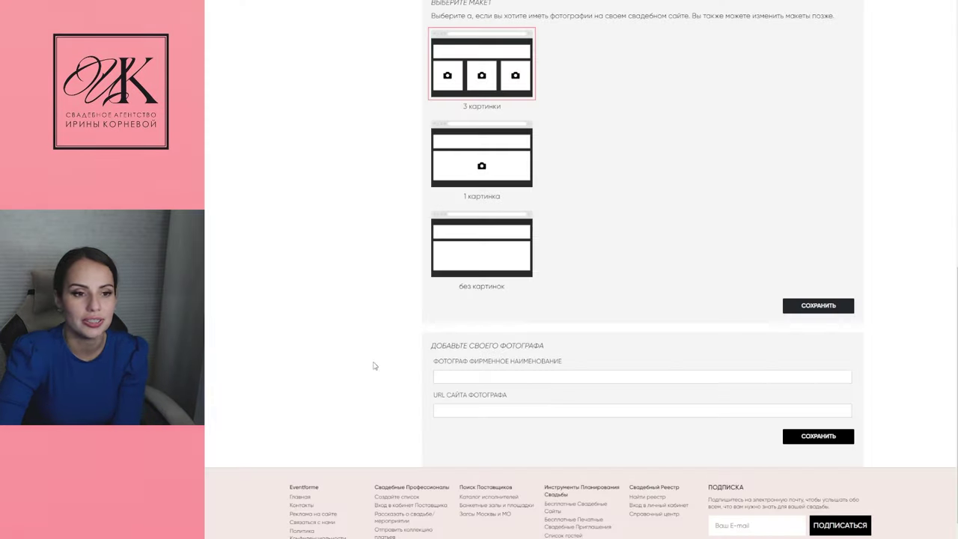
{"action": "scroll", "coordinate": [412, 314], "scroll_direction": "up", "scroll_amount": 8}
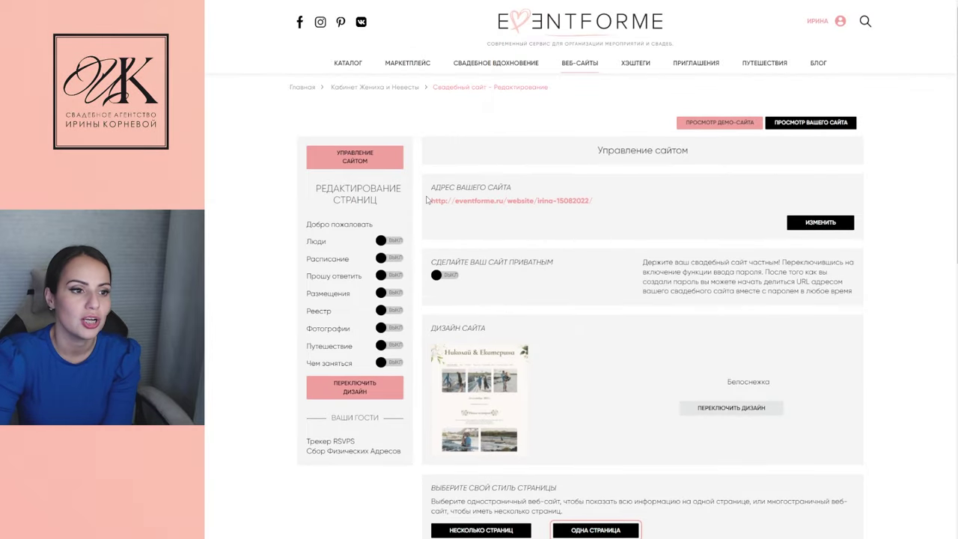
Preview the site, then switch the Люди page to ВКЛ and open its editor
{"action": "left_click", "coordinate": [810, 124]}
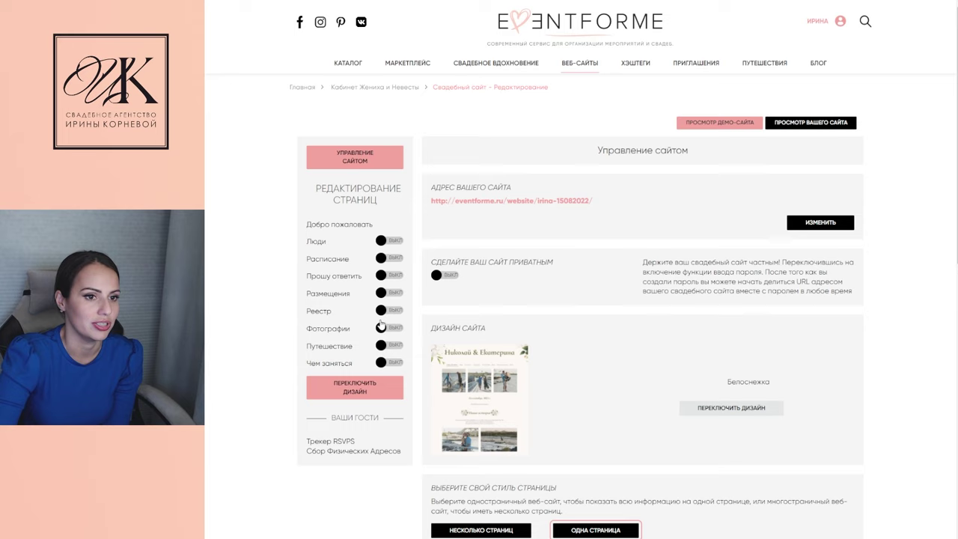
{"action": "left_click", "coordinate": [380, 241]}
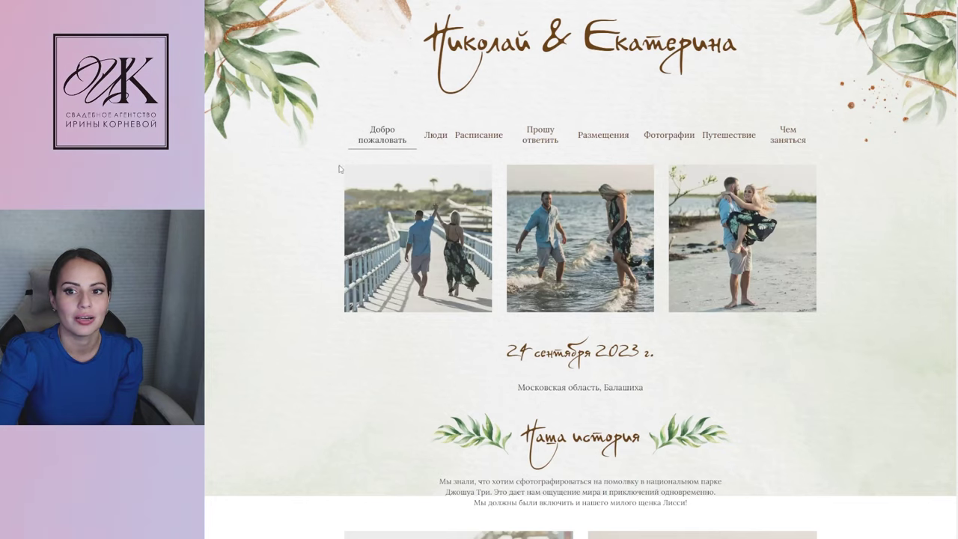
{"action": "scroll", "coordinate": [413, 323], "scroll_direction": "down", "scroll_amount": 7}
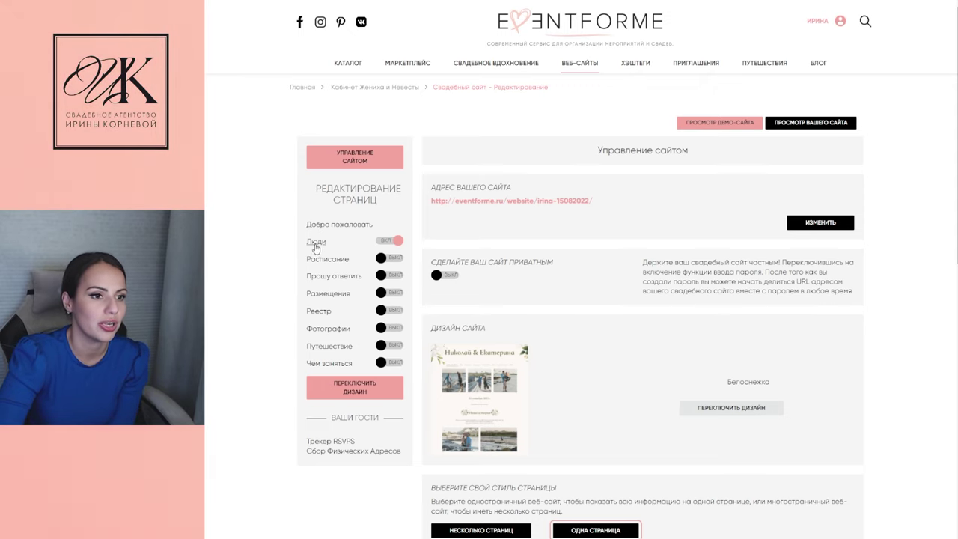
{"action": "left_click", "coordinate": [315, 242]}
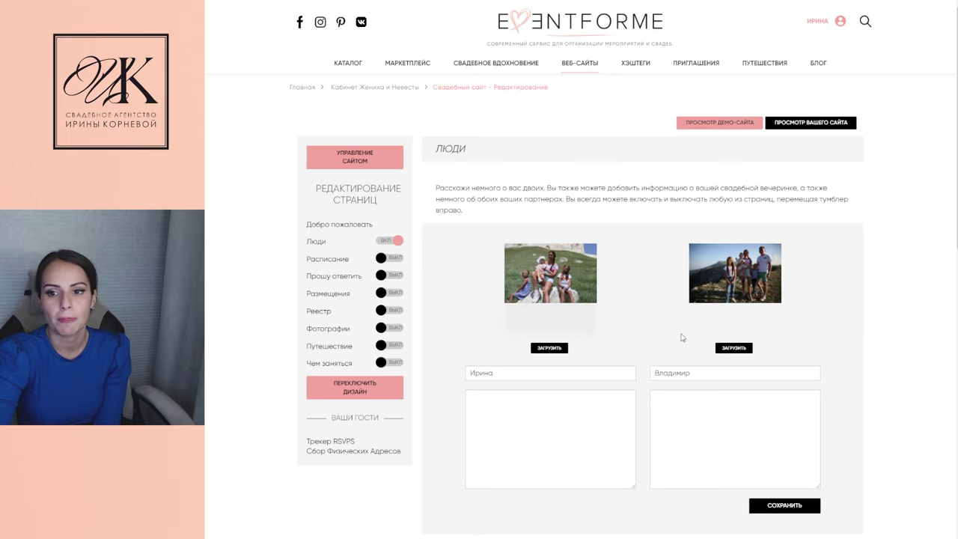
Save the Люди page with both partners and check their section in the site preview
{"action": "left_click", "coordinate": [547, 464]}
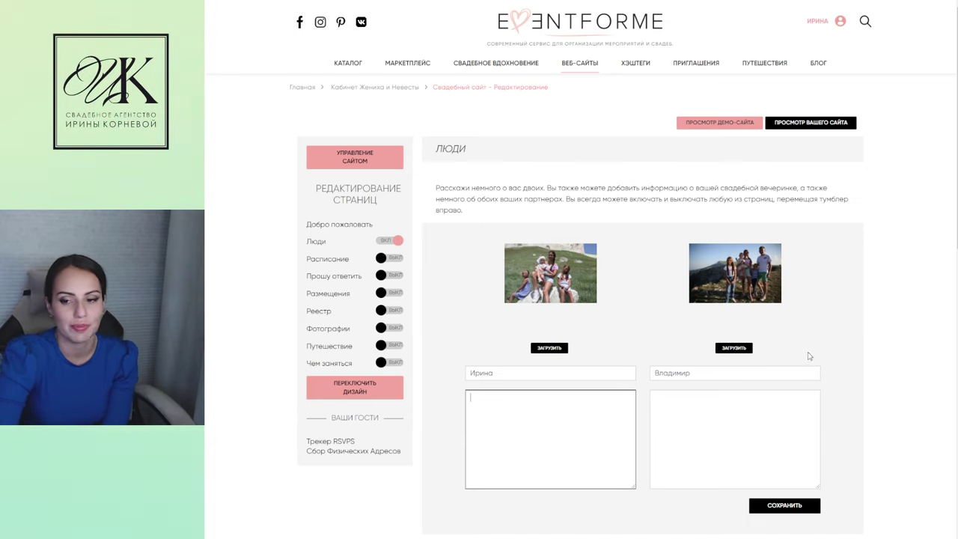
{"action": "left_click", "coordinate": [783, 509]}
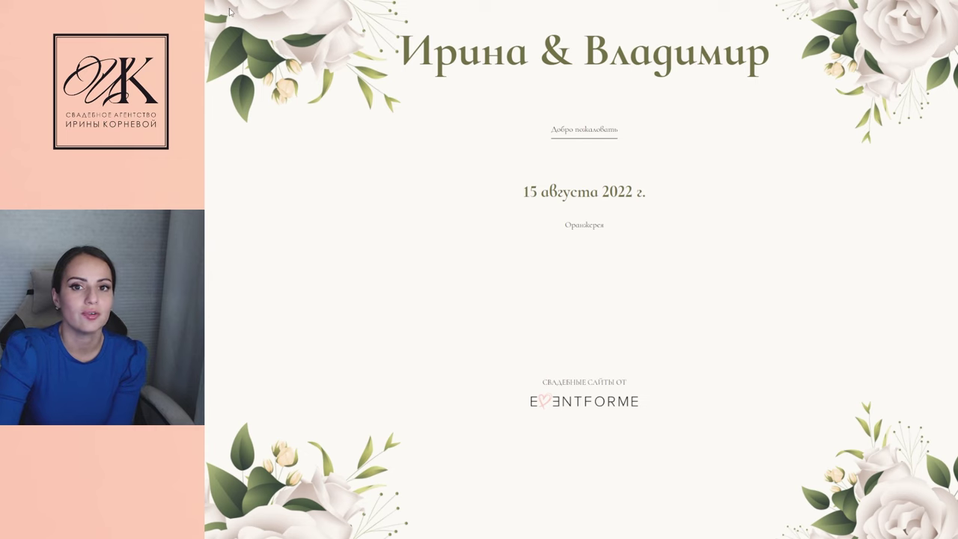
{"action": "scroll", "coordinate": [524, 203], "scroll_direction": "down", "scroll_amount": 3}
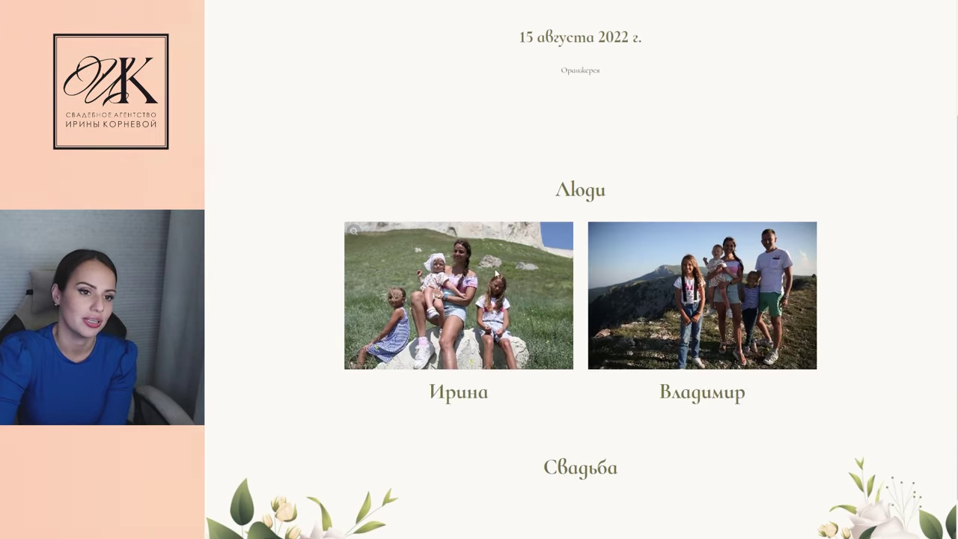
{"action": "scroll", "coordinate": [655, 417], "scroll_direction": "down", "scroll_amount": 1}
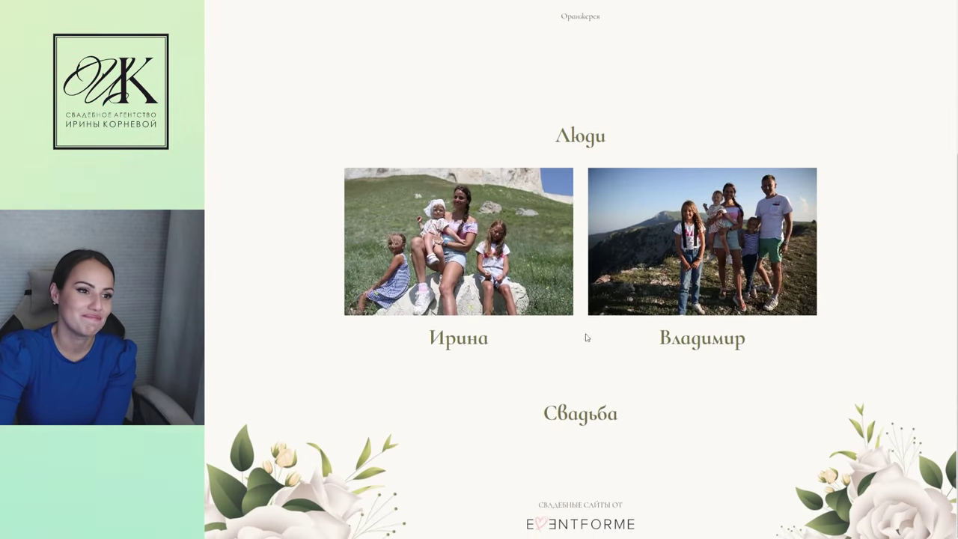
{"action": "scroll", "coordinate": [350, 110], "scroll_direction": "up", "scroll_amount": 4}
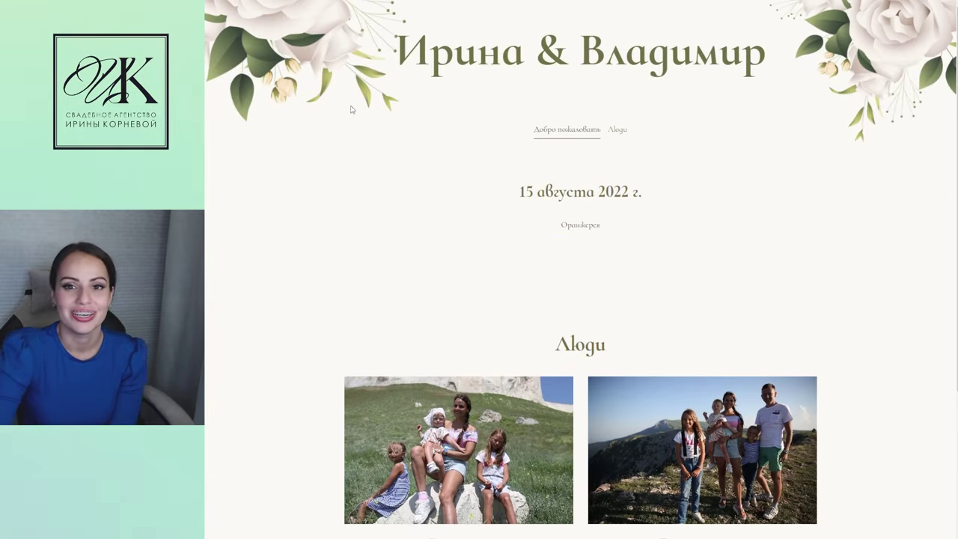
{"action": "key", "text": "ctrl+w"}
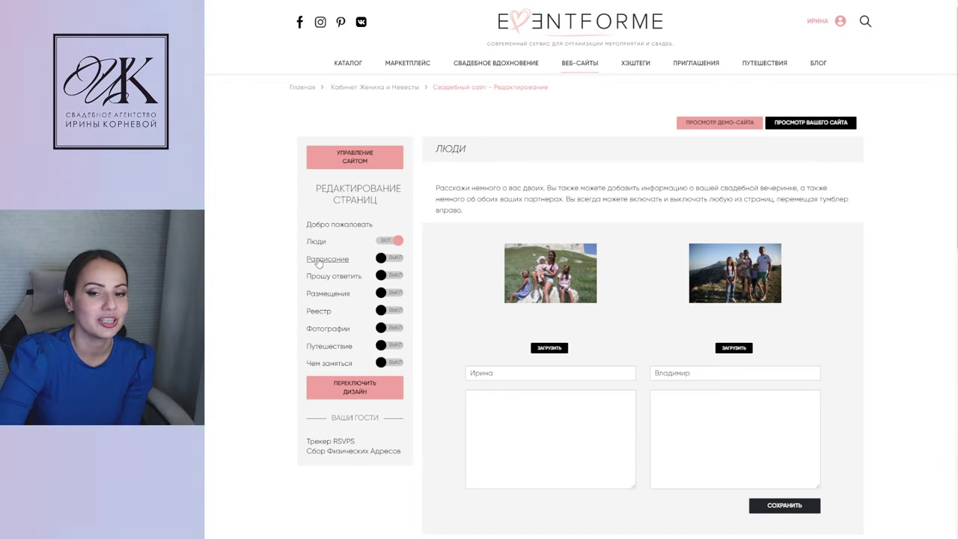
Switch Расписание to ВКЛ and open its schedule editor showing the Церемония event
{"action": "left_click", "coordinate": [382, 258]}
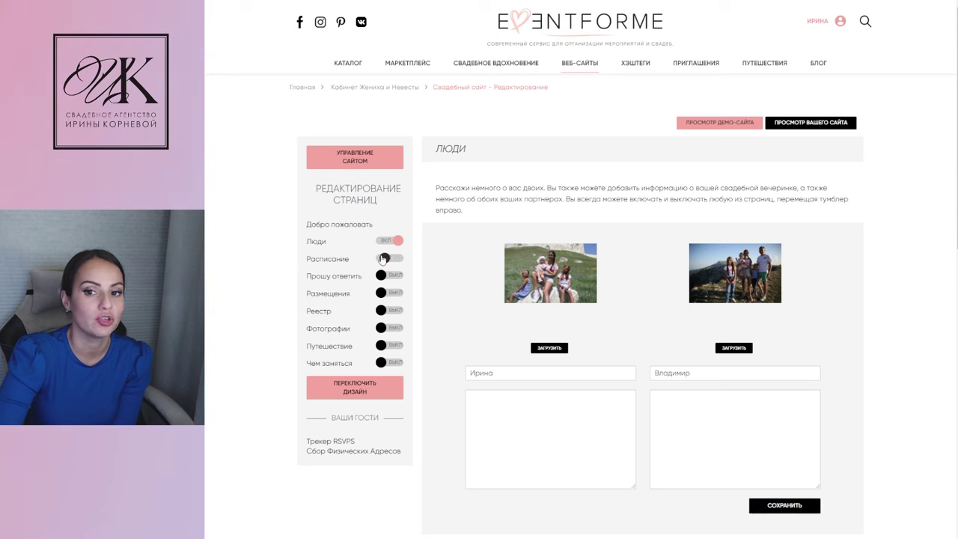
{"action": "left_click", "coordinate": [329, 260]}
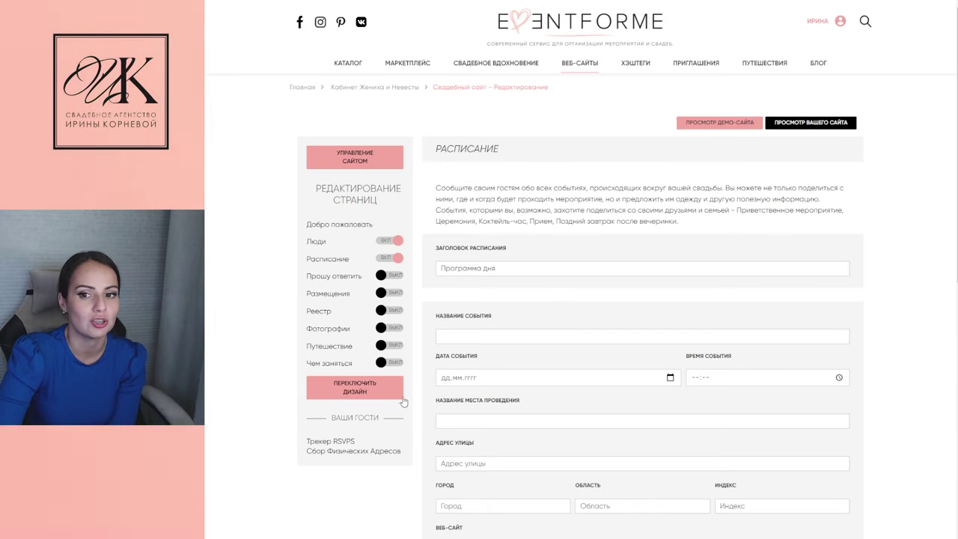
{"action": "scroll", "coordinate": [523, 332], "scroll_direction": "down", "scroll_amount": 6}
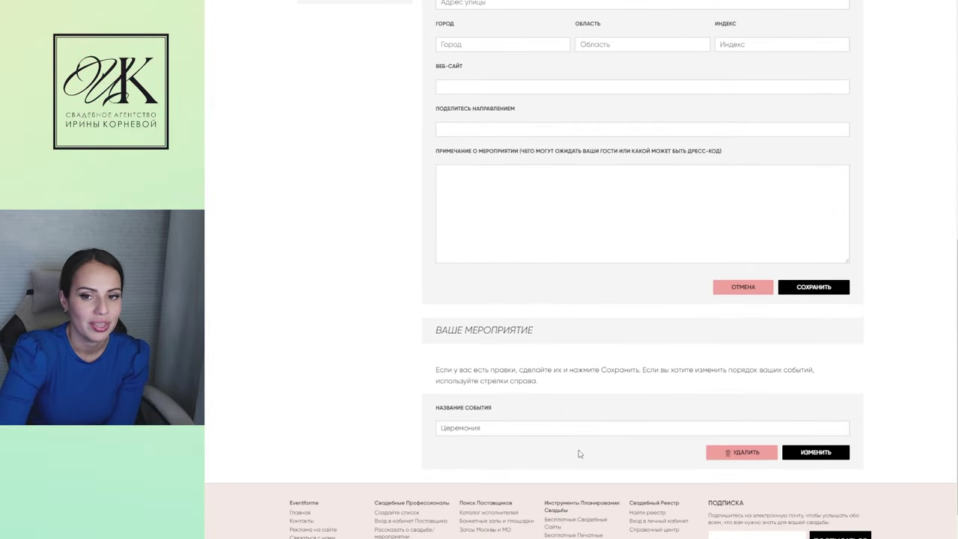
{"action": "scroll", "coordinate": [417, 406], "scroll_direction": "up", "scroll_amount": 3}
{"action": "scroll", "coordinate": [419, 408], "scroll_direction": "up", "scroll_amount": 1}
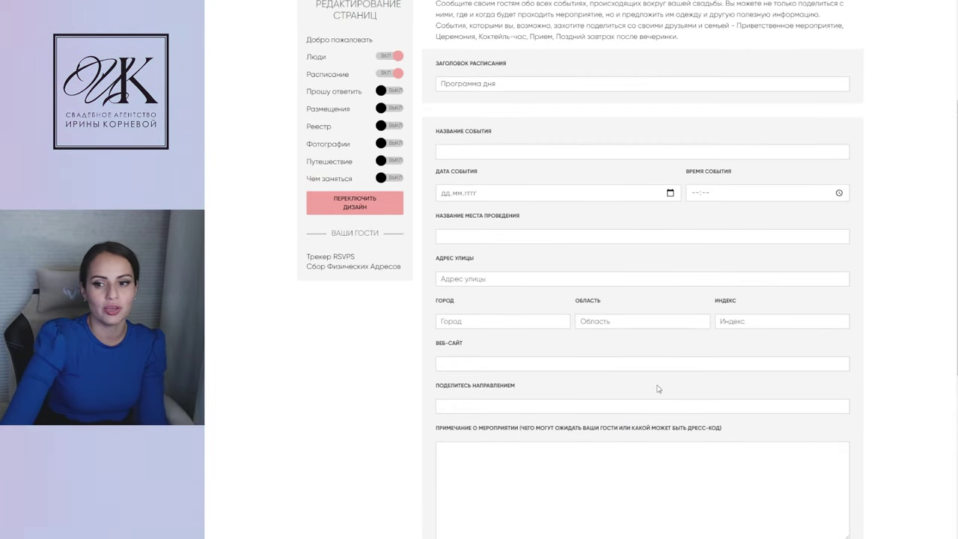
{"action": "scroll", "coordinate": [658, 387], "scroll_direction": "down", "scroll_amount": 2}
{"action": "scroll", "coordinate": [701, 452], "scroll_direction": "down", "scroll_amount": 2}
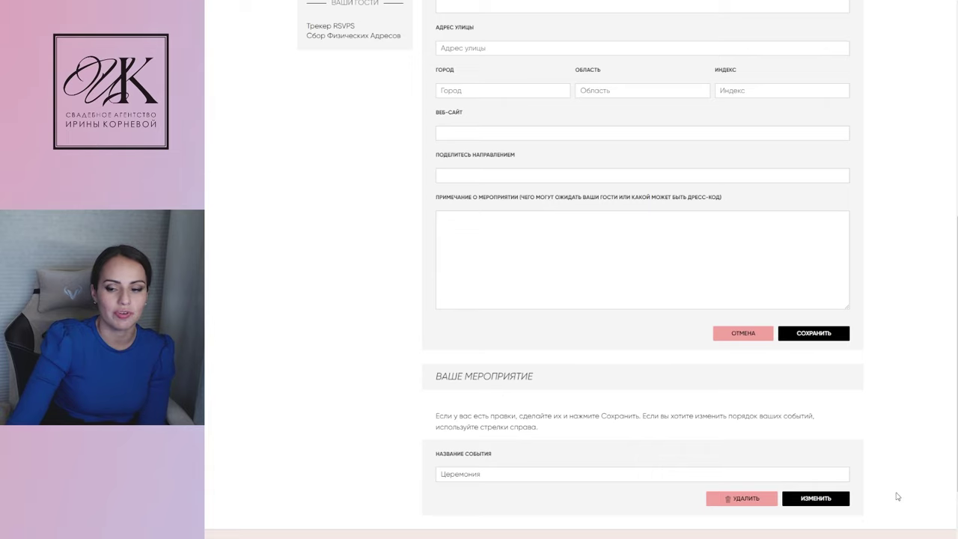
{"action": "scroll", "coordinate": [897, 496], "scroll_direction": "down", "scroll_amount": 2}
{"action": "scroll", "coordinate": [510, 303], "scroll_direction": "up", "scroll_amount": 4}
{"action": "scroll", "coordinate": [509, 303], "scroll_direction": "up", "scroll_amount": 4}
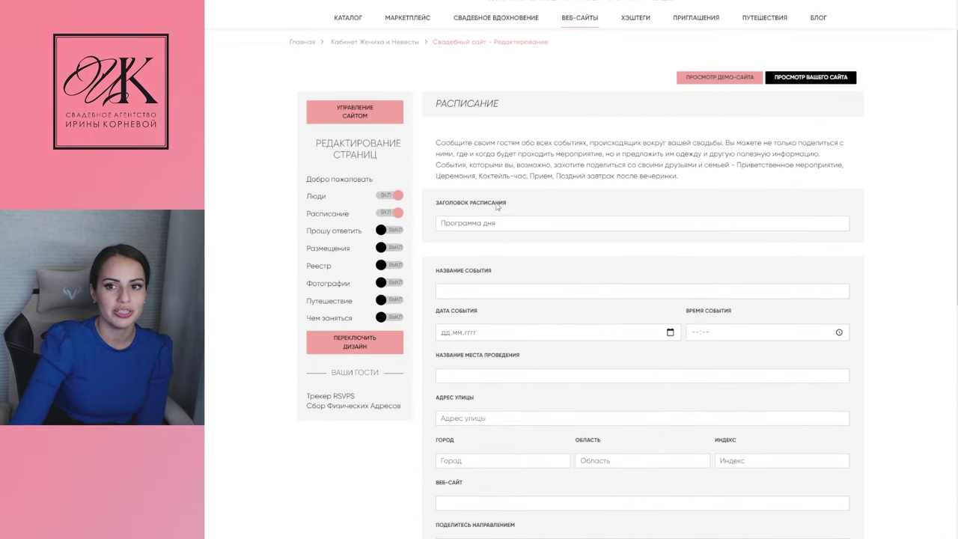
Enter the event name Свадебный ужин, date 15.08.2022 and time 17:00
{"action": "triple_click", "coordinate": [509, 222]}
{"action": "left_click", "coordinate": [501, 288]}
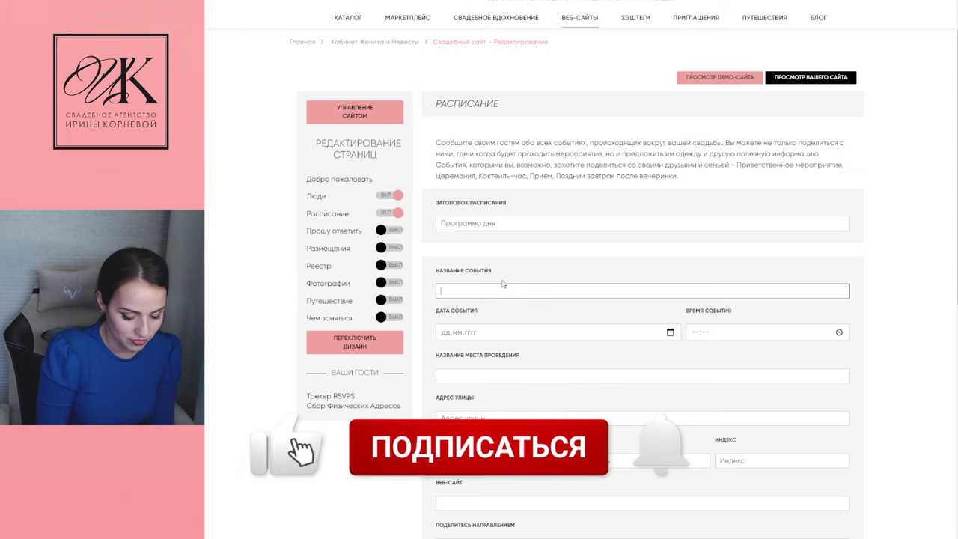
{"action": "type", "text": "Сводеб"}
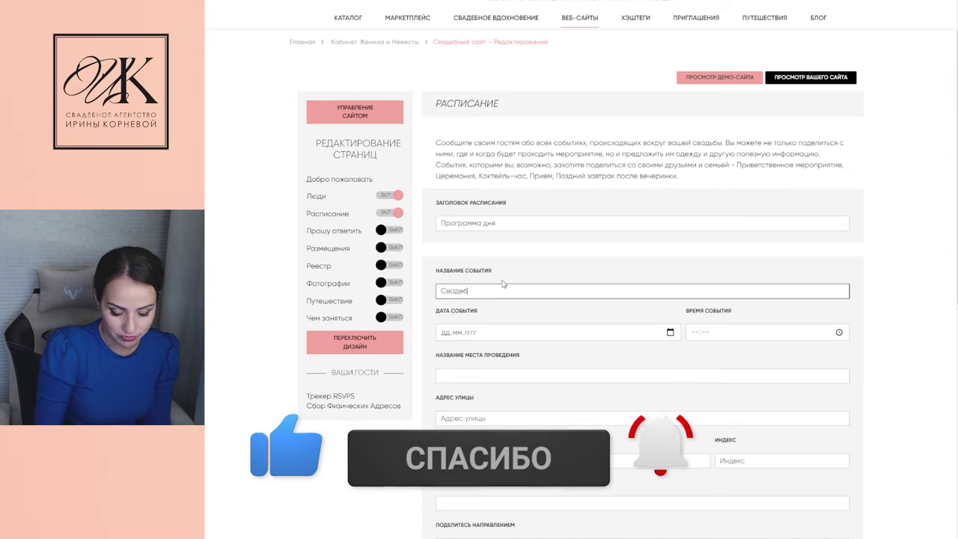
{"action": "type", "text": "ный ужин"}
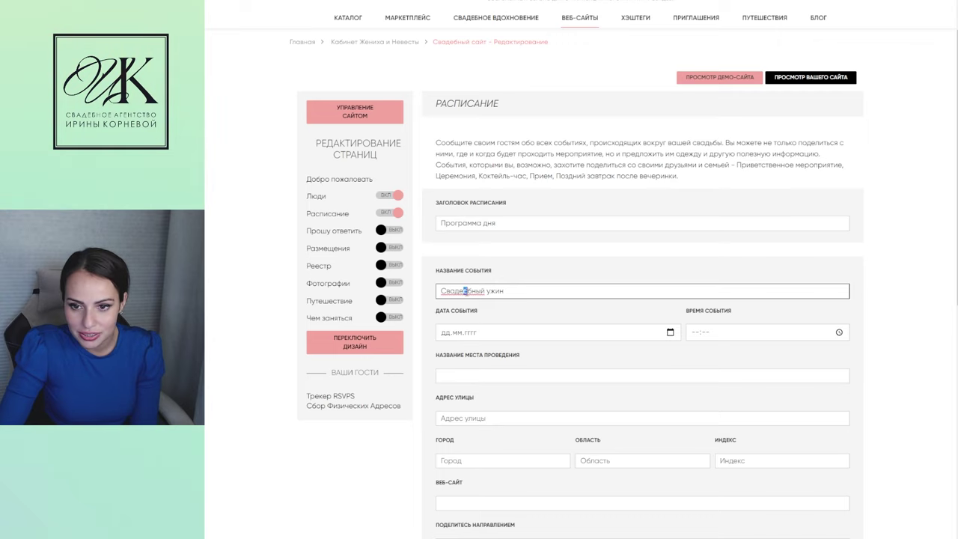
{"action": "left_click", "coordinate": [446, 334]}
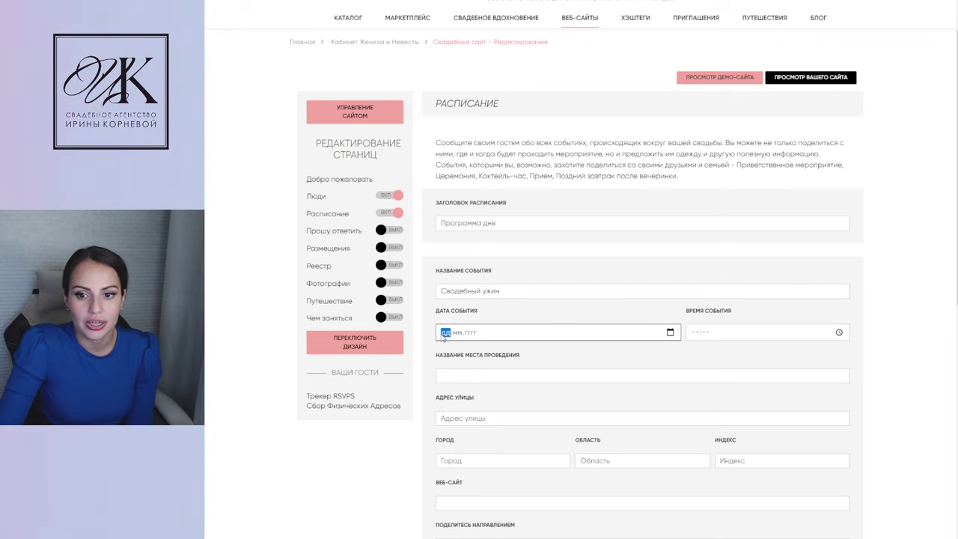
{"action": "type", "text": "15.08.0002"}
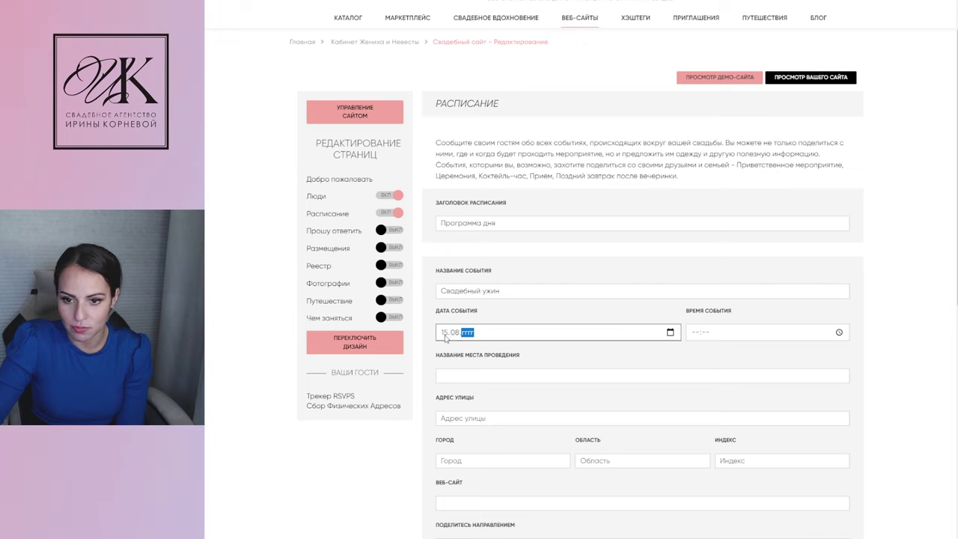
{"action": "left_click", "coordinate": [716, 338]}
{"action": "type", "text": "17:00"}
Set venue Оранжерея on Лазурная, Москва, МО and save the dinner event
{"action": "left_click", "coordinate": [457, 377]}
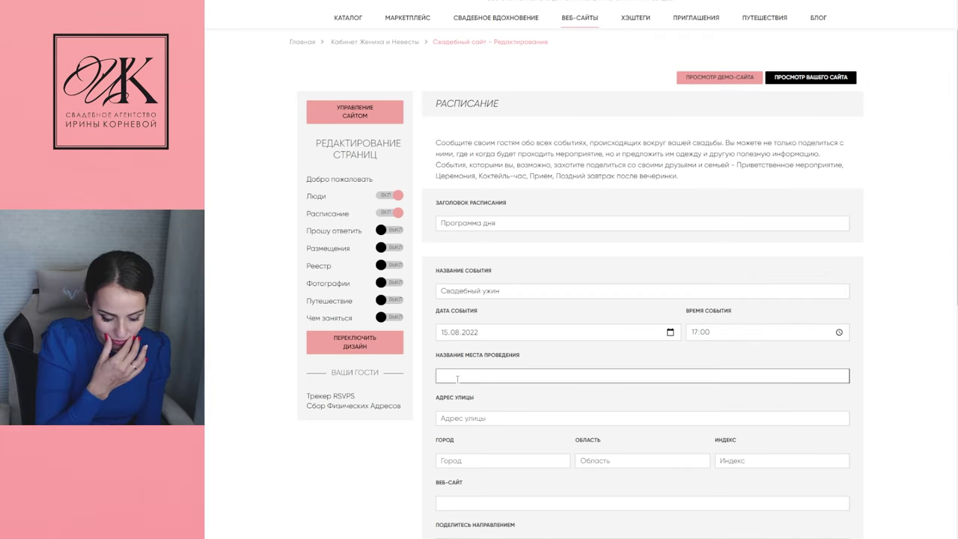
{"action": "type", "text": "Оранжерея"}
{"action": "left_click", "coordinate": [472, 421]}
{"action": "type", "text": "Лазурная"}
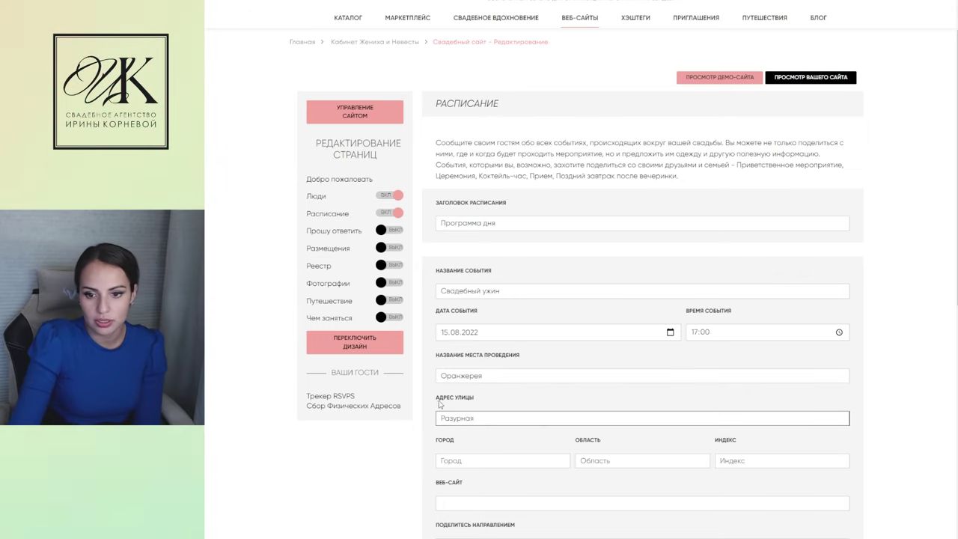
{"action": "mouse_move", "coordinate": [440, 418]}
{"action": "left_mouse_down"}
{"action": "mouse_move", "coordinate": [474, 417]}
{"action": "mouse_move", "coordinate": [444, 418]}
{"action": "left_mouse_up"}
{"action": "left_click", "coordinate": [476, 461]}
{"action": "type", "text": "Мос"}
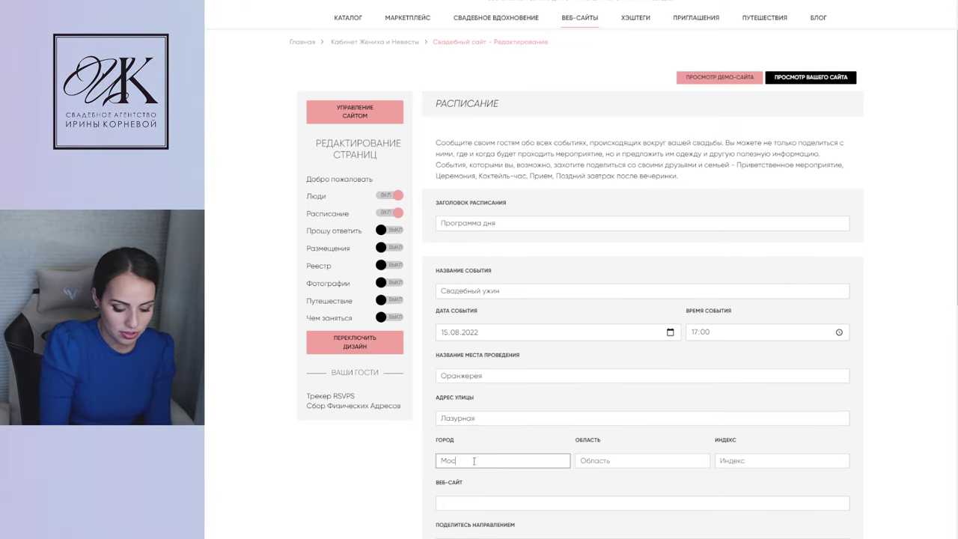
{"action": "left_click", "coordinate": [630, 461]}
{"action": "type", "text": "МО"}
{"action": "scroll", "coordinate": [431, 223], "scroll_direction": "down", "scroll_amount": 4}
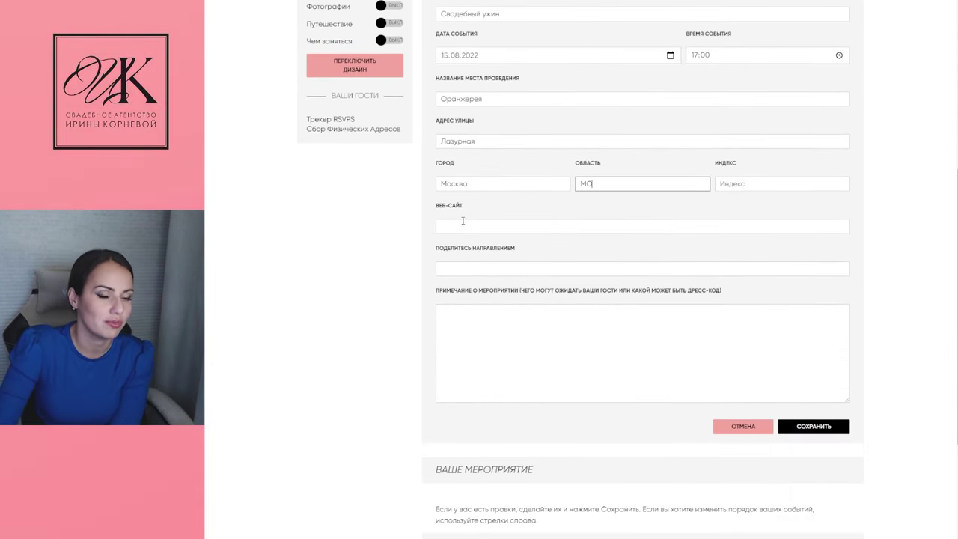
{"action": "left_click", "coordinate": [798, 427]}
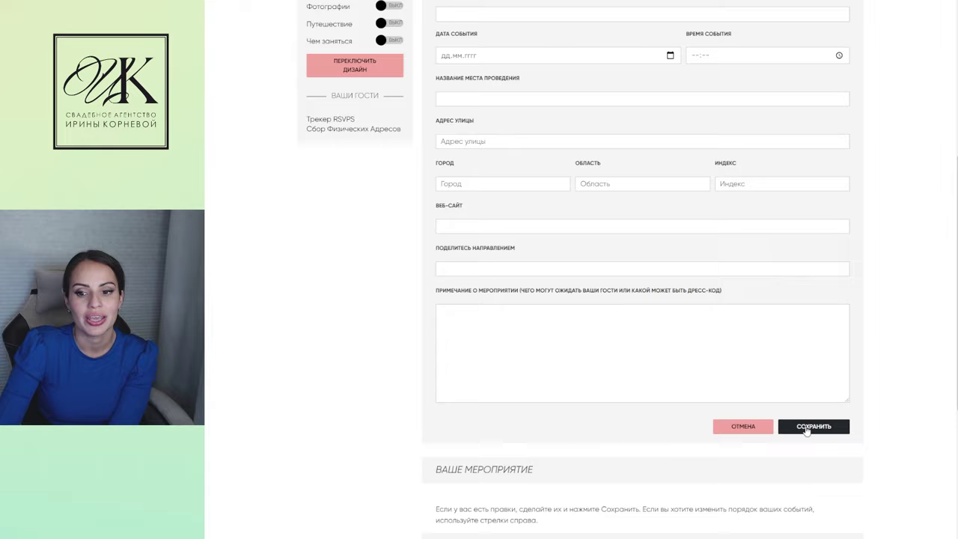
{"action": "scroll", "coordinate": [487, 404], "scroll_direction": "down", "scroll_amount": 4}
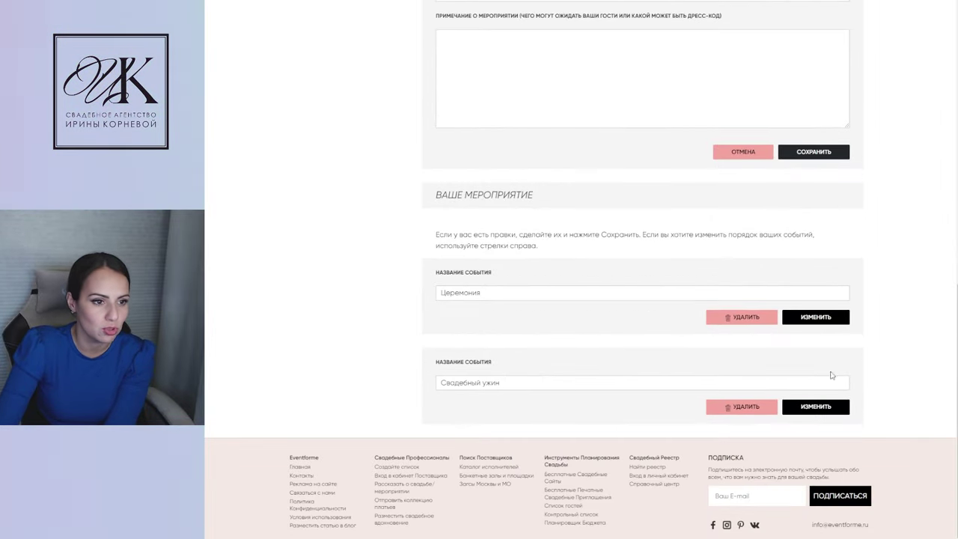
{"action": "scroll", "coordinate": [830, 374], "scroll_direction": "up", "scroll_amount": 8}
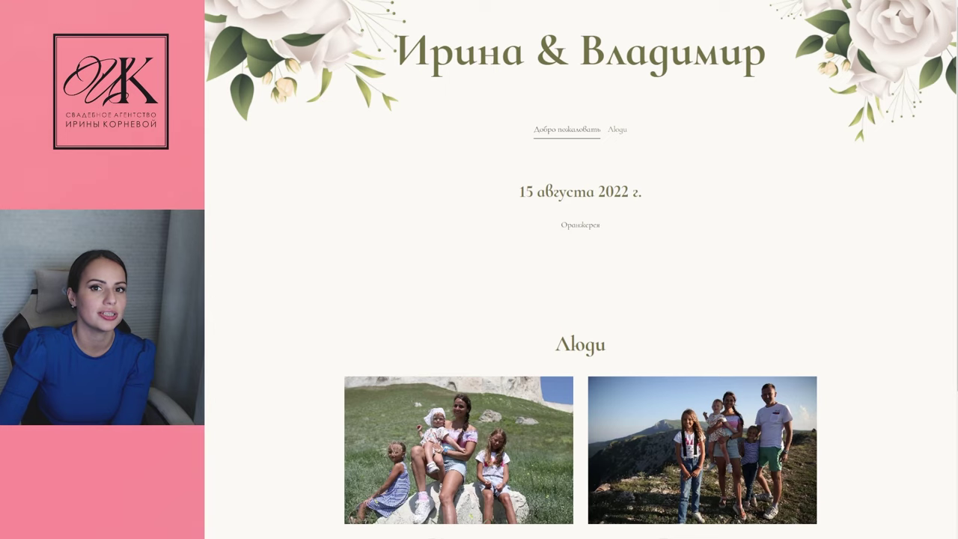
{"action": "scroll", "coordinate": [307, 97], "scroll_direction": "down", "scroll_amount": 6}
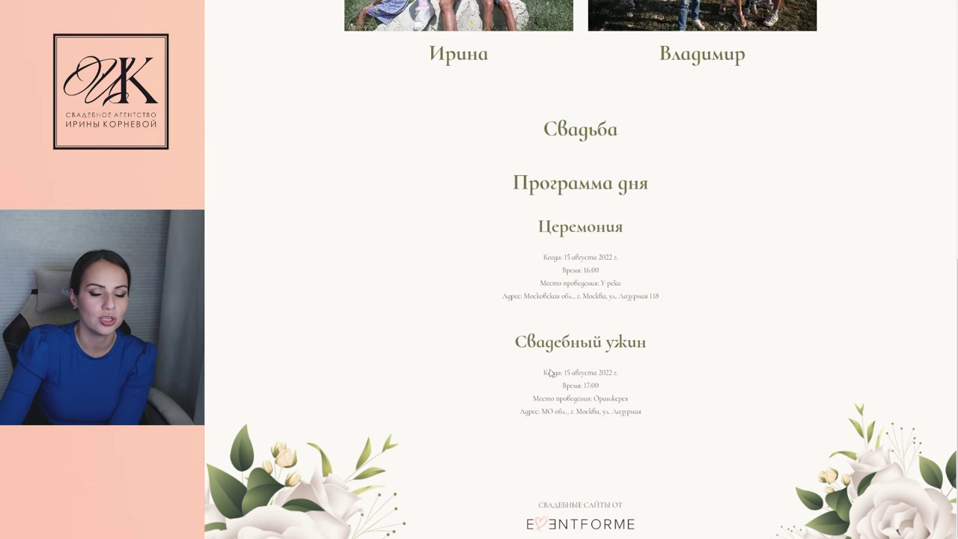
{"action": "scroll", "coordinate": [742, 414], "scroll_direction": "up", "scroll_amount": 2}
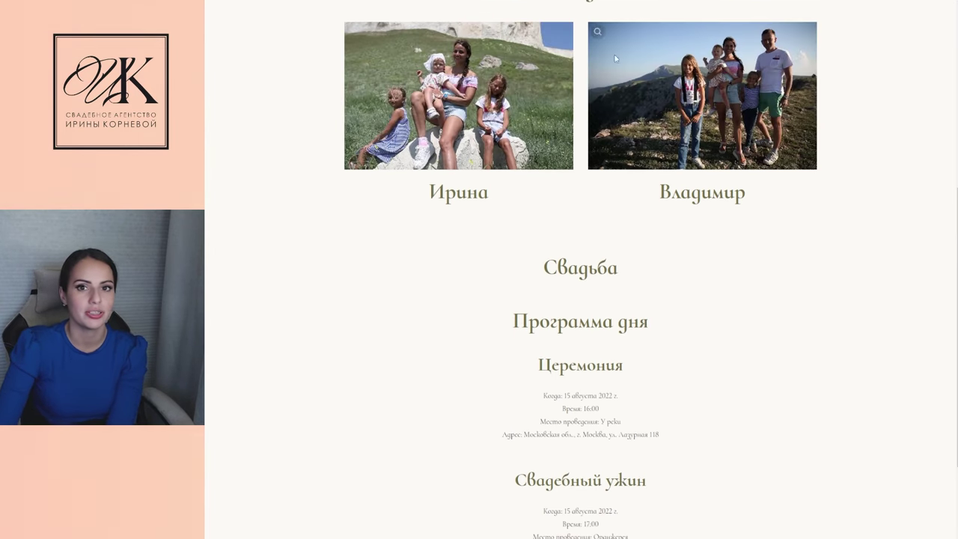
{"action": "key", "text": "ctrl+w"}
{"action": "scroll", "coordinate": [554, 258], "scroll_direction": "down", "scroll_amount": 5}
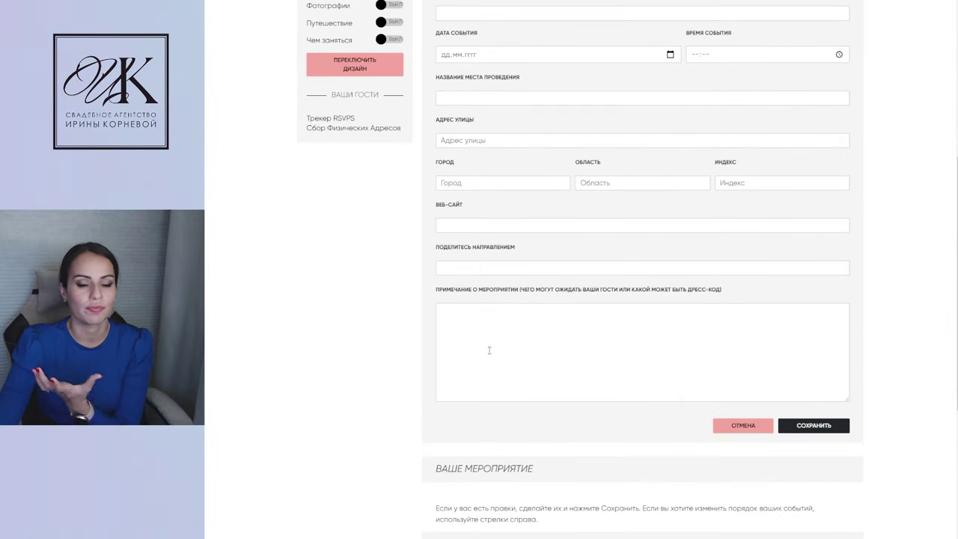
{"action": "scroll", "coordinate": [671, 426], "scroll_direction": "up", "scroll_amount": 2}
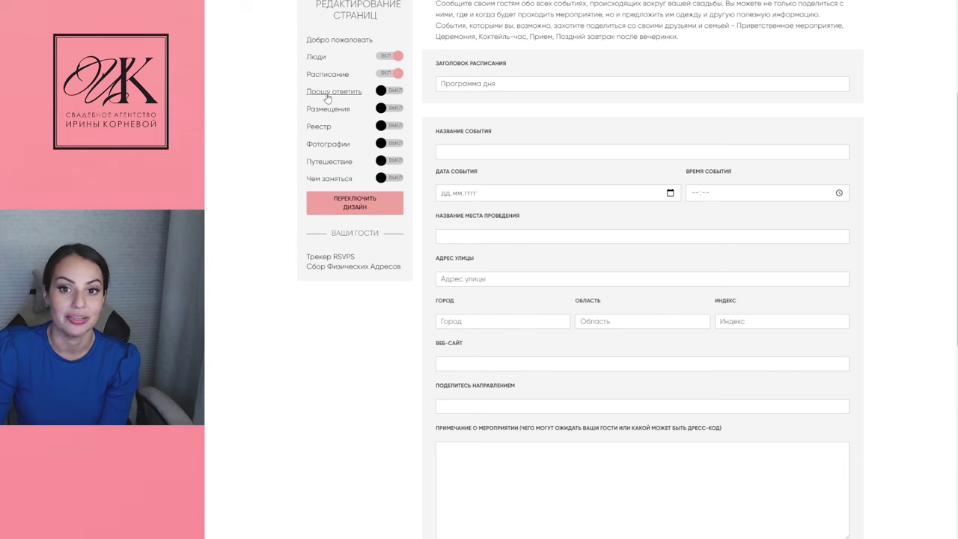
Switch the Прошу ответить RSVP page to ВКЛ and review its Свадьба and Церемония events
{"action": "left_click", "coordinate": [327, 92]}
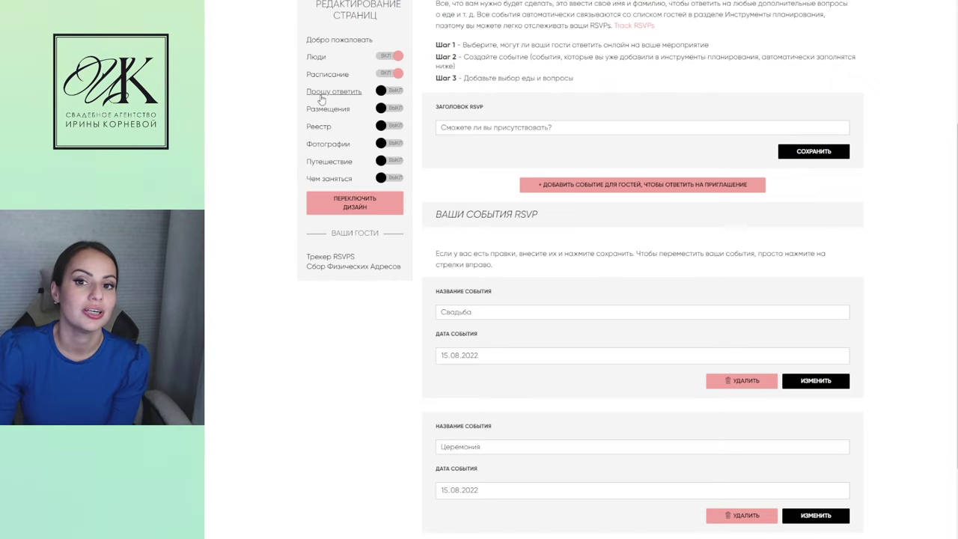
{"action": "left_click", "coordinate": [386, 90]}
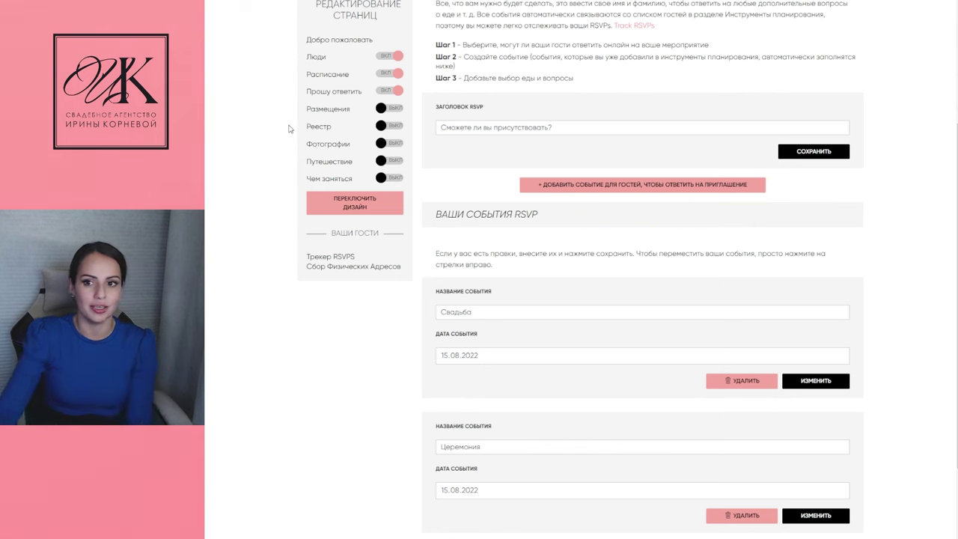
{"action": "scroll", "coordinate": [724, 244], "scroll_direction": "down", "scroll_amount": 2}
{"action": "scroll", "coordinate": [698, 199], "scroll_direction": "up", "scroll_amount": 3}
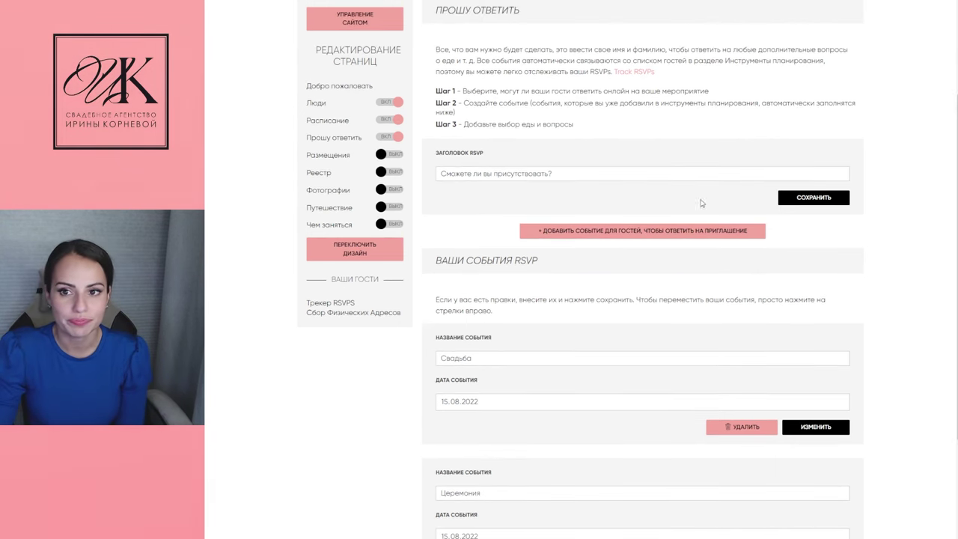
{"action": "scroll", "coordinate": [662, 268], "scroll_direction": "down", "scroll_amount": 2}
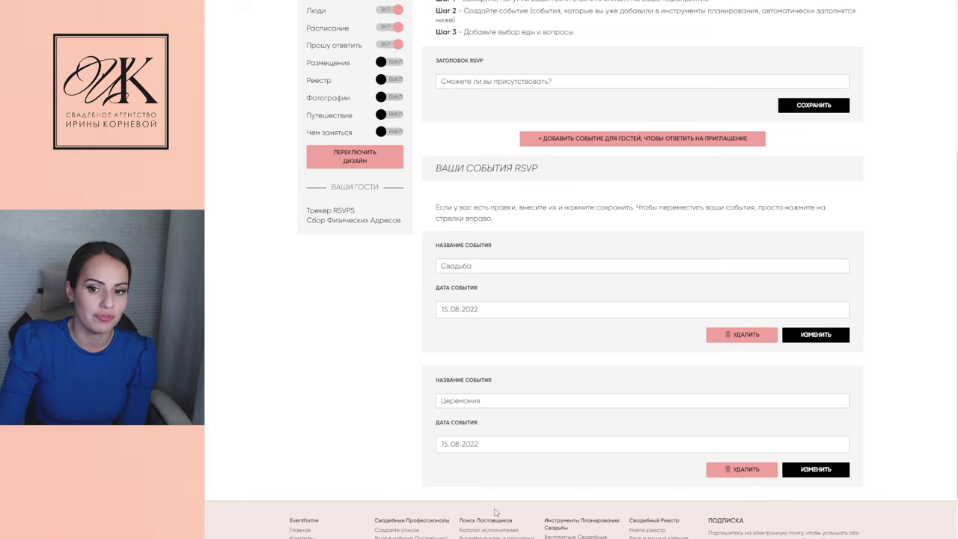
Edit the first RSVP event, replacing Свадьба with Свадебный ужин, and save the change
{"action": "double_click", "coordinate": [496, 267]}
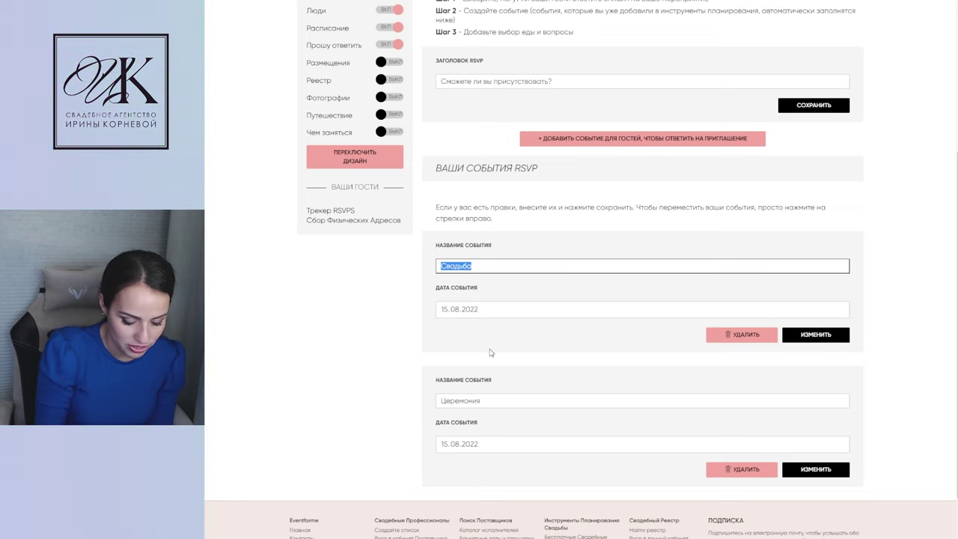
{"action": "scroll", "coordinate": [490, 352], "scroll_direction": "down", "scroll_amount": 1}
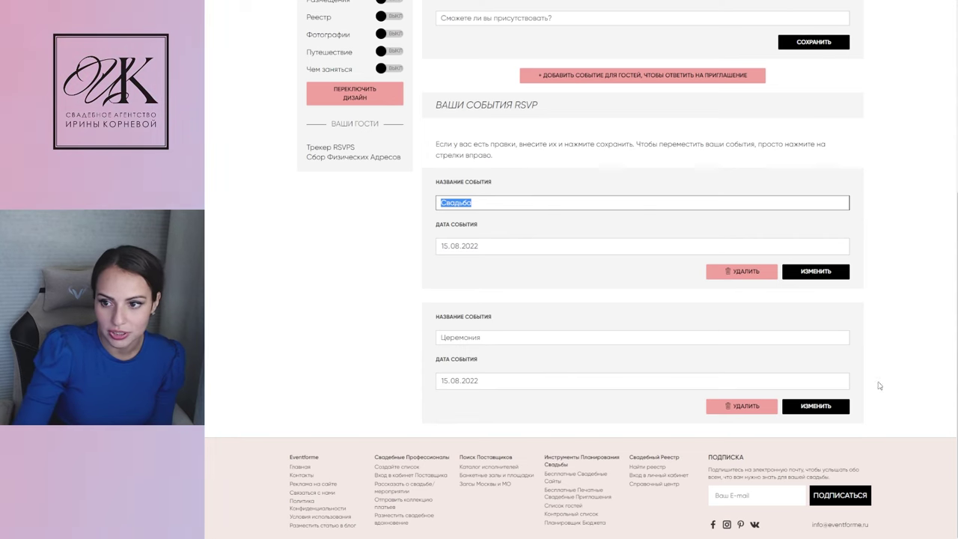
{"action": "left_click", "coordinate": [812, 272]}
{"action": "left_click_drag", "start_coordinate": [474, 269], "coordinate": [372, 271]}
{"action": "type", "text": "С"}
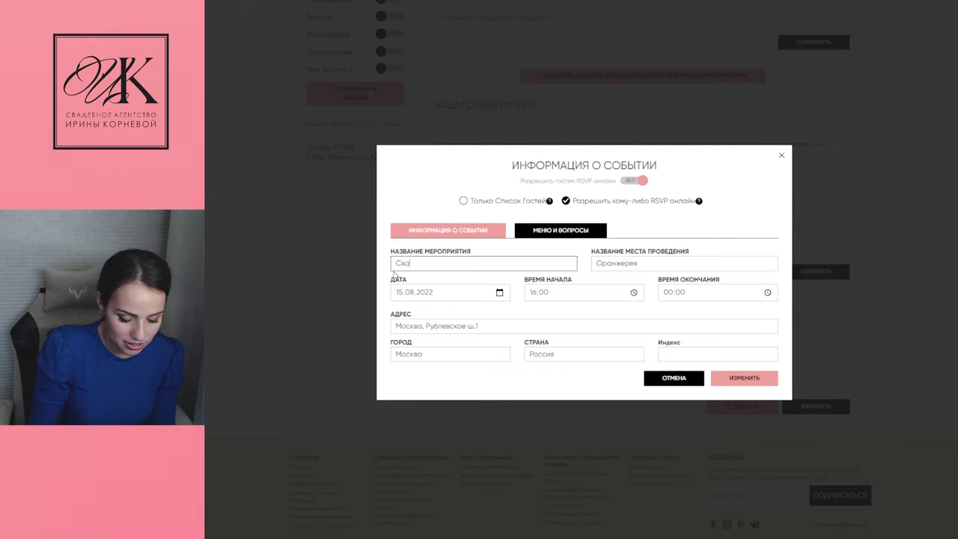
{"action": "type", "text": "вадебный уд"}
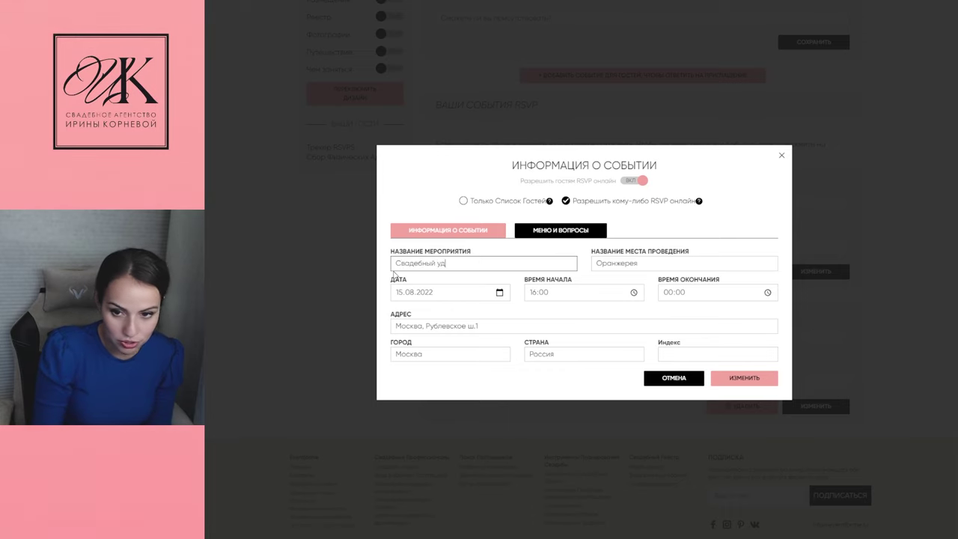
{"action": "key", "text": "BackSpace"}
{"action": "type", "text": "жин"}
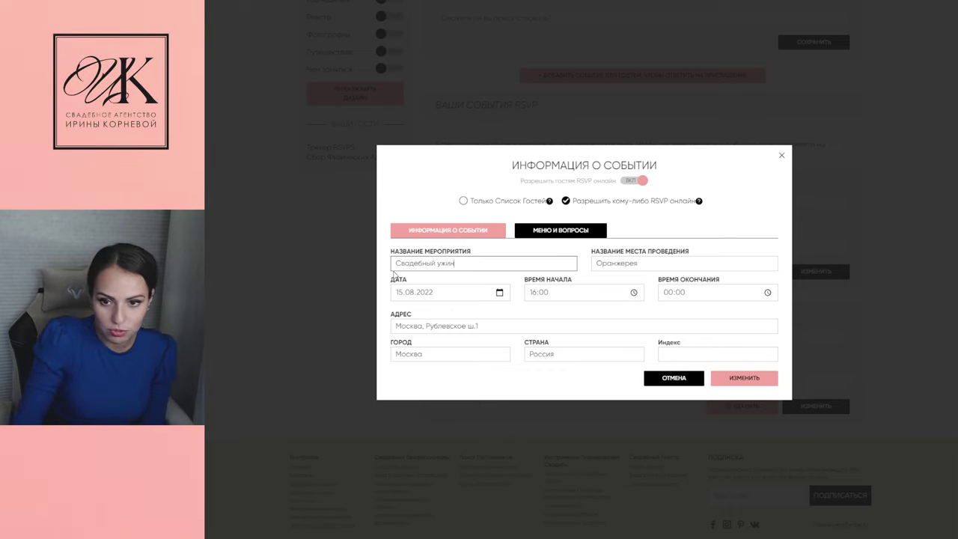
{"action": "left_click", "coordinate": [739, 380]}
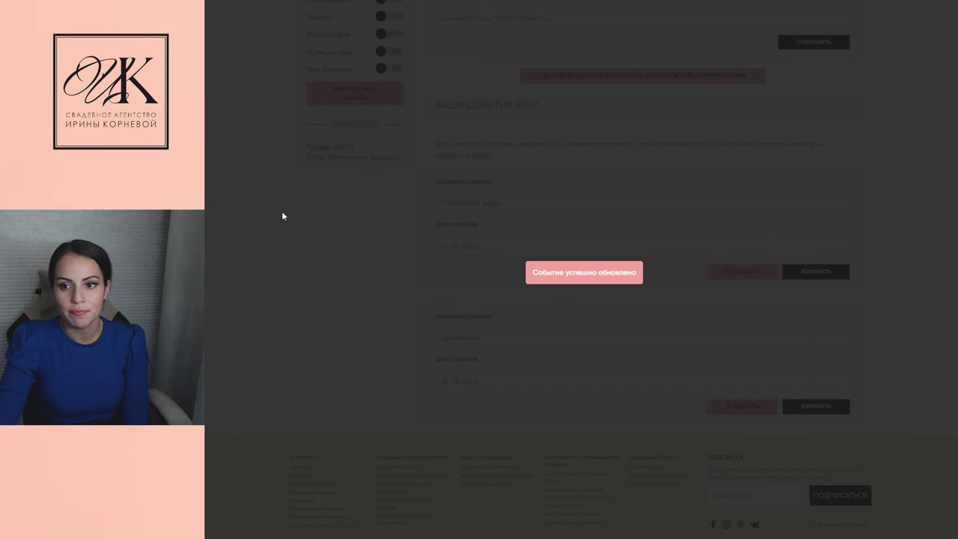
{"action": "scroll", "coordinate": [451, 170], "scroll_direction": "up", "scroll_amount": 2}
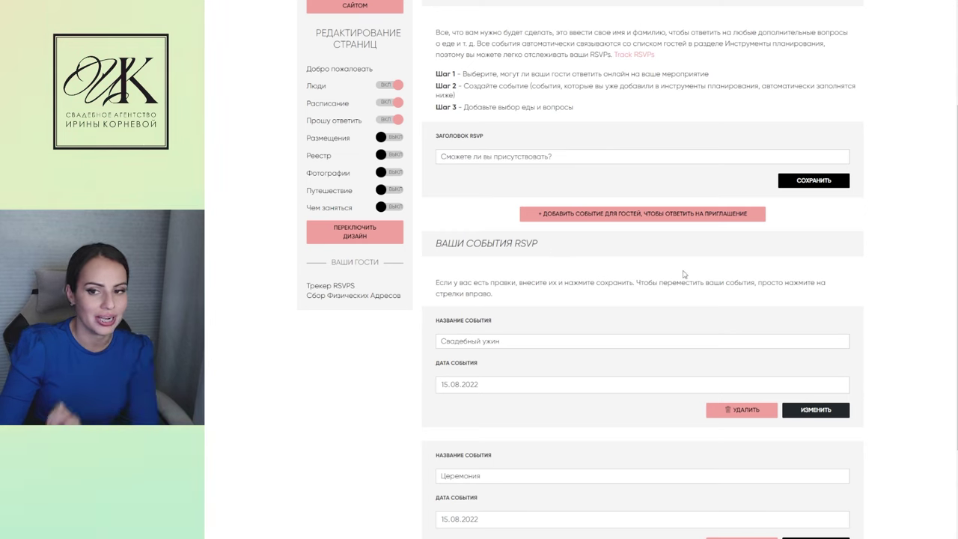
Create the RSVP event Трансфер on 15.08.2022, running 15:00 to 23:00
{"action": "left_click", "coordinate": [565, 214]}
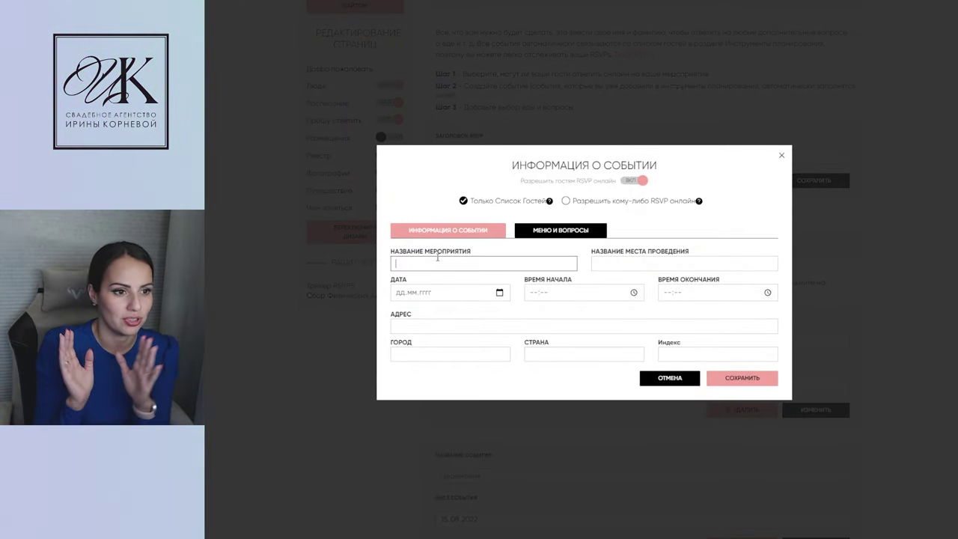
{"action": "type", "text": "Трансфер"}
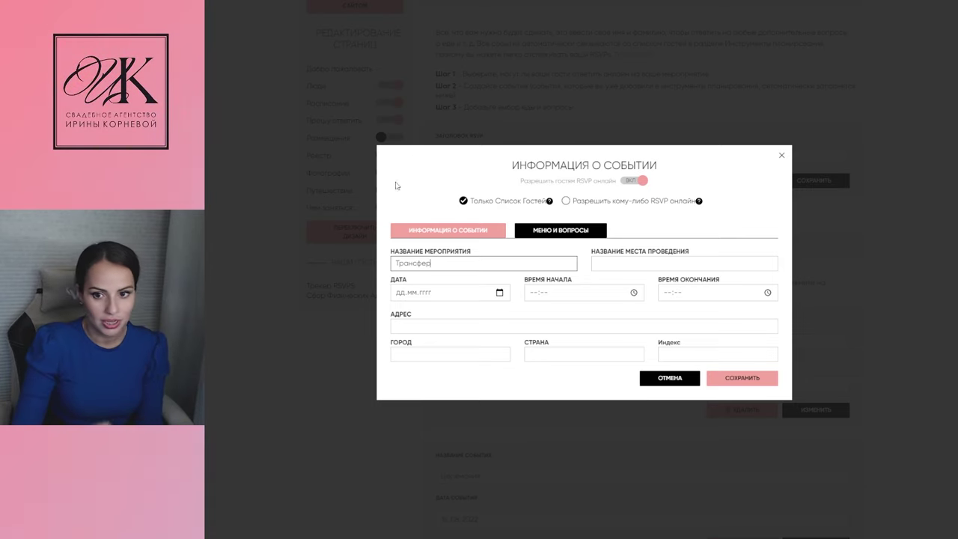
{"action": "left_click", "coordinate": [404, 298]}
{"action": "type", "text": "1502"}
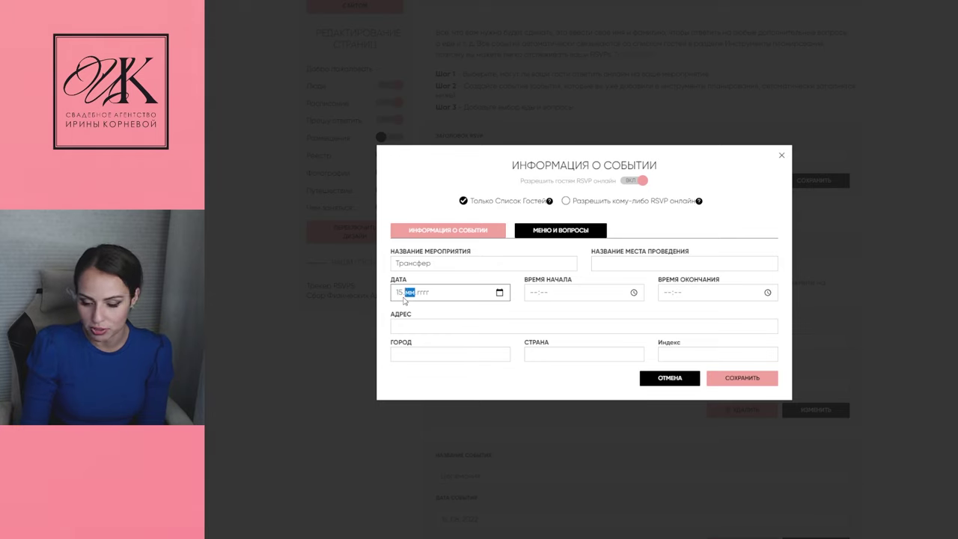
{"action": "left_click", "coordinate": [411, 297]}
{"action": "type", "text": "82"}
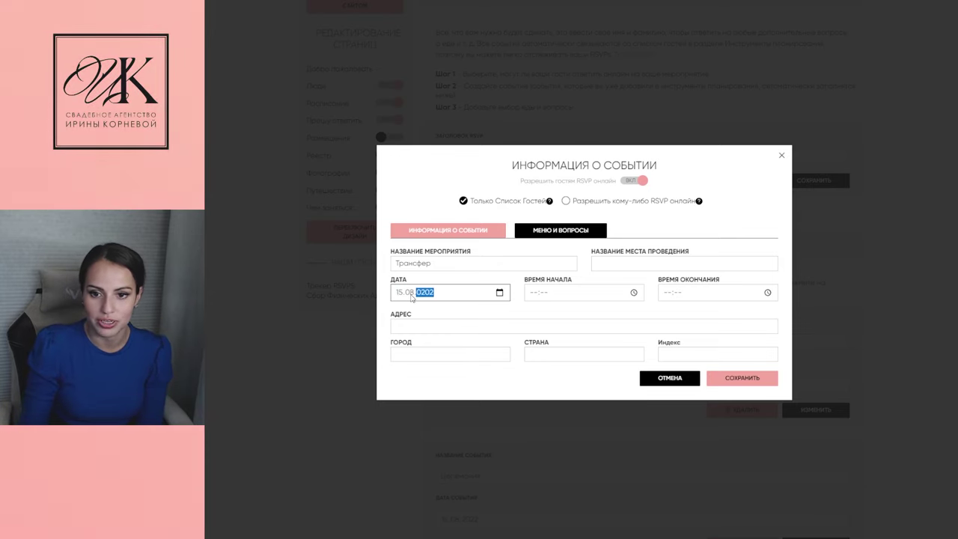
{"action": "key", "text": "BackSpace"}
{"action": "type", "text": "20"}
{"action": "left_click", "coordinate": [533, 293]}
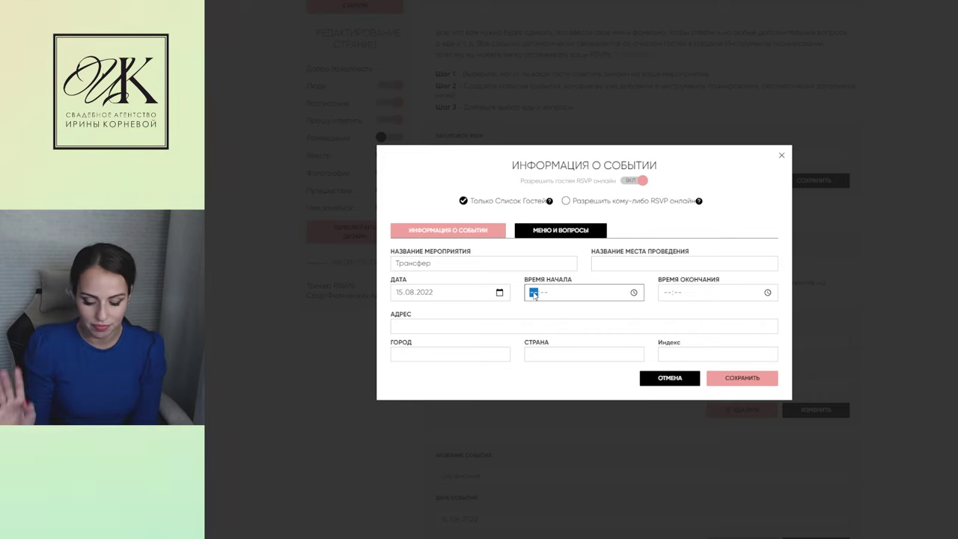
{"action": "type", "text": "16"}
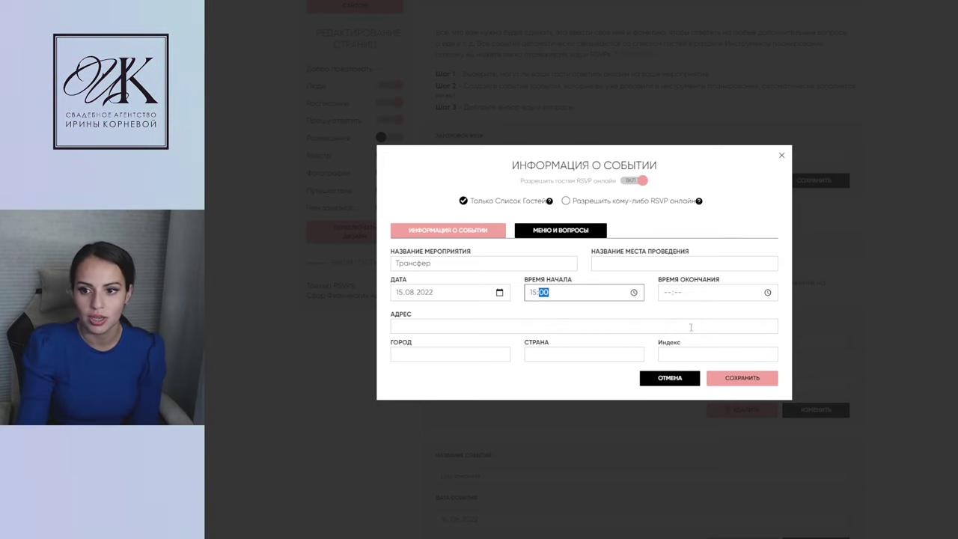
{"action": "left_click", "coordinate": [669, 298]}
{"action": "type", "text": "2300"}
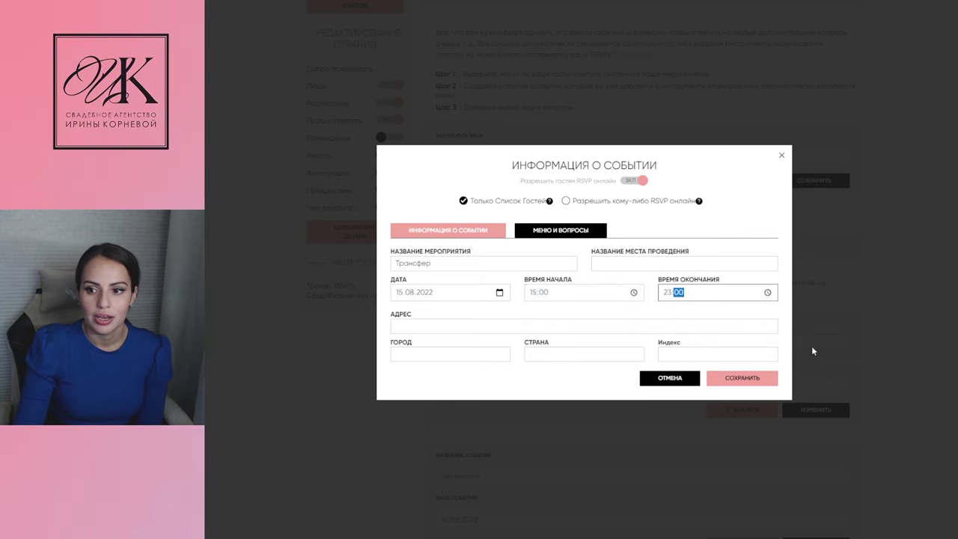
Fill in venue ЗАГС, street лазурная, city Москва, country Россия, and save the event
{"action": "left_click", "coordinate": [740, 380]}
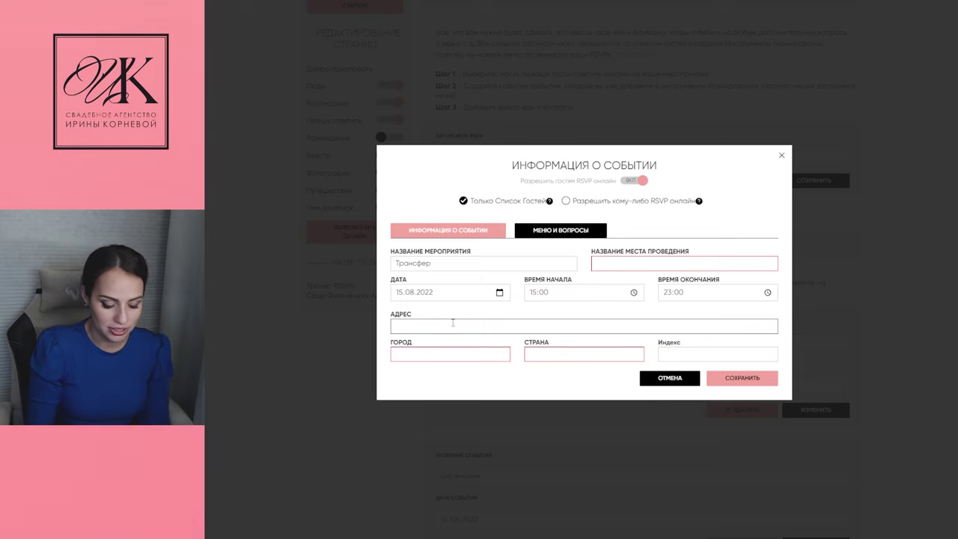
{"action": "type", "text": "ло"}
{"action": "type", "text": "зурная"}
{"action": "left_click", "coordinate": [428, 355]}
{"action": "type", "text": "Москова"}
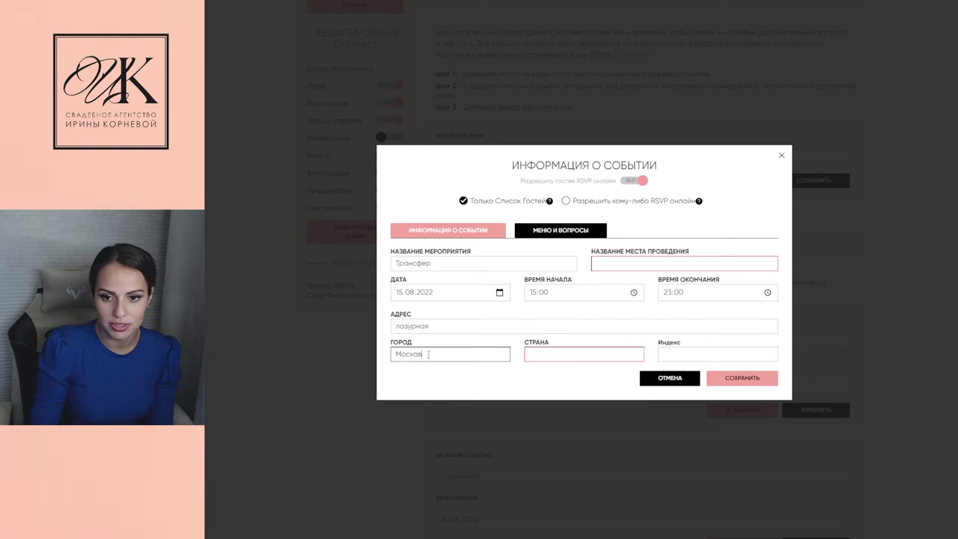
{"action": "left_click", "coordinate": [573, 356]}
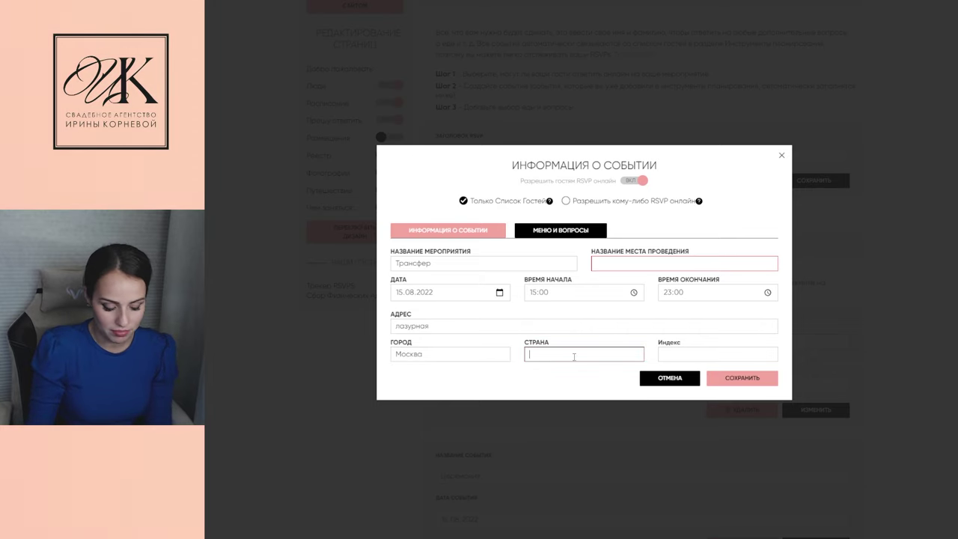
{"action": "type", "text": "Россия"}
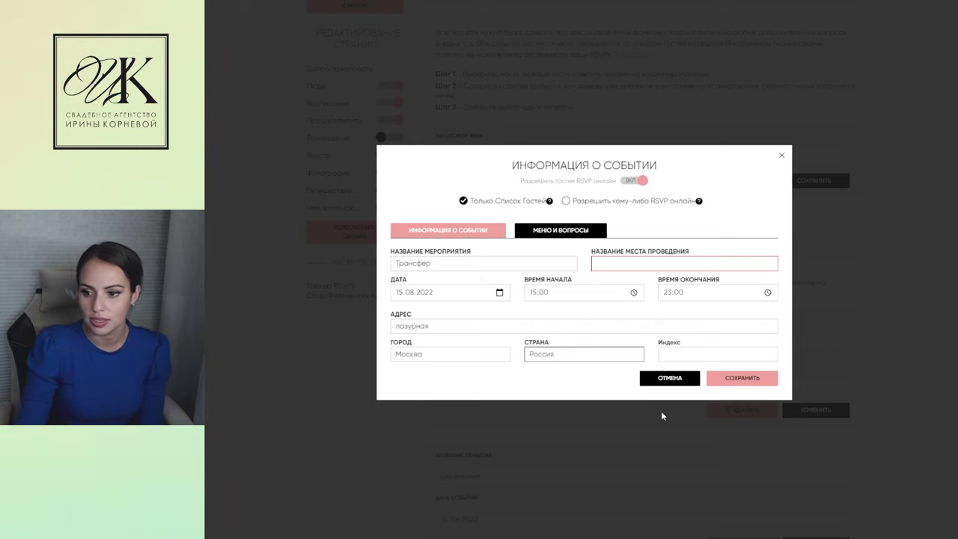
{"action": "left_click", "coordinate": [737, 383]}
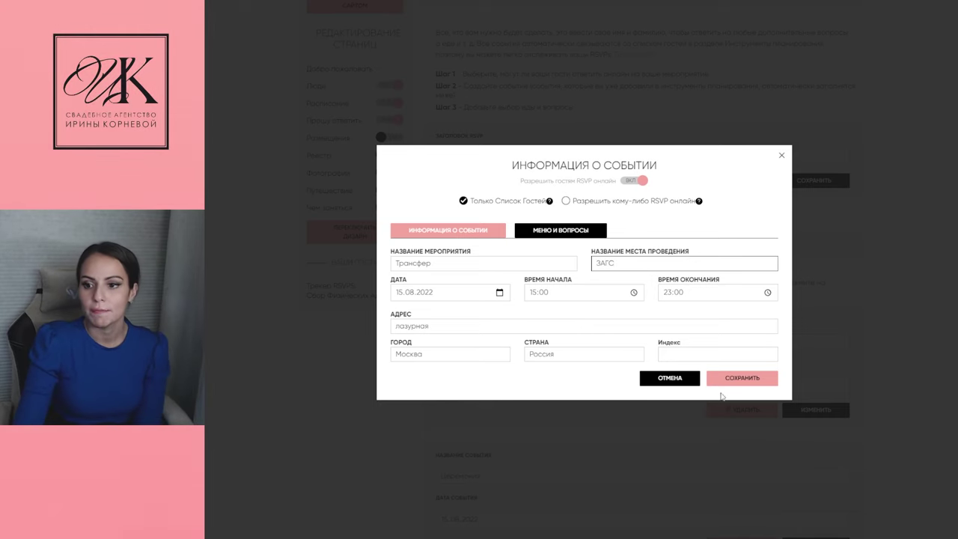
{"action": "left_click", "coordinate": [737, 378]}
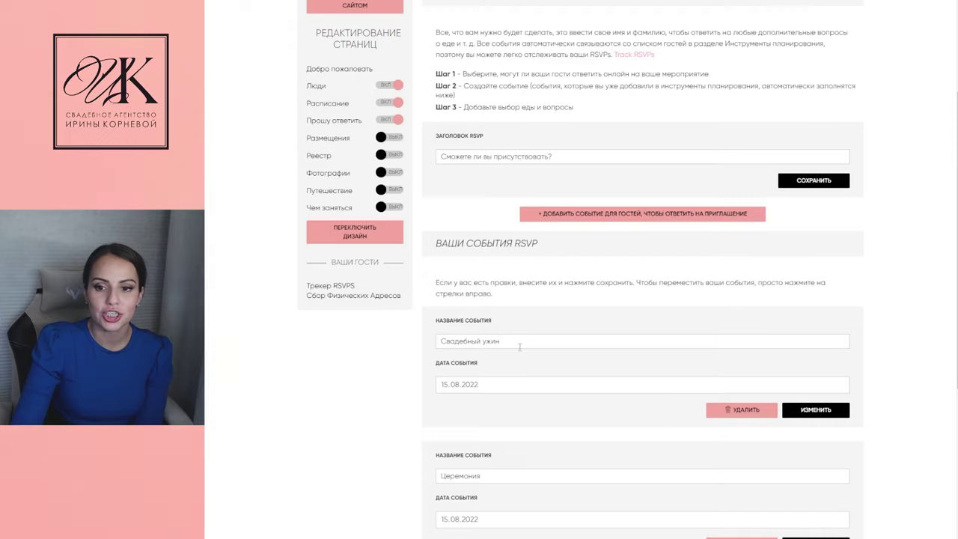
In the Трансфер event's МЕНЮ И ВОПРОСЫ settings, offer Курица and Детское питание meals
{"action": "scroll", "coordinate": [467, 370], "scroll_direction": "down", "scroll_amount": 2}
{"action": "scroll", "coordinate": [467, 370], "scroll_direction": "down", "scroll_amount": 1}
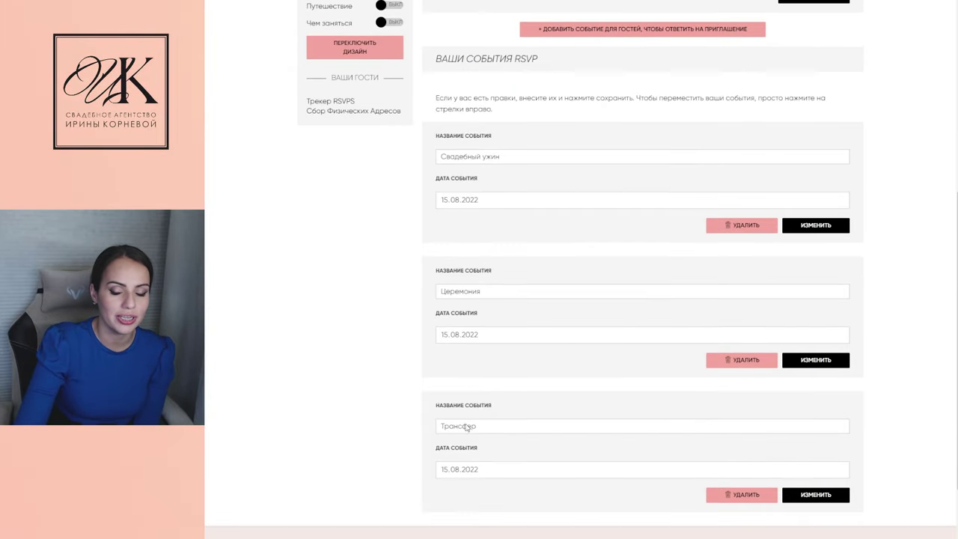
{"action": "scroll", "coordinate": [488, 239], "scroll_direction": "up", "scroll_amount": 2}
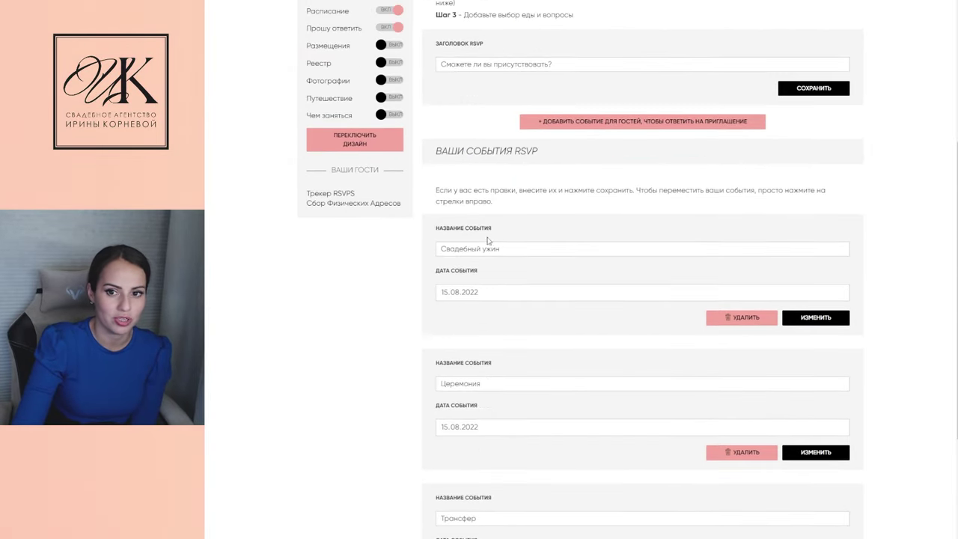
{"action": "scroll", "coordinate": [494, 422], "scroll_direction": "down", "scroll_amount": 2}
{"action": "left_click", "coordinate": [816, 448]}
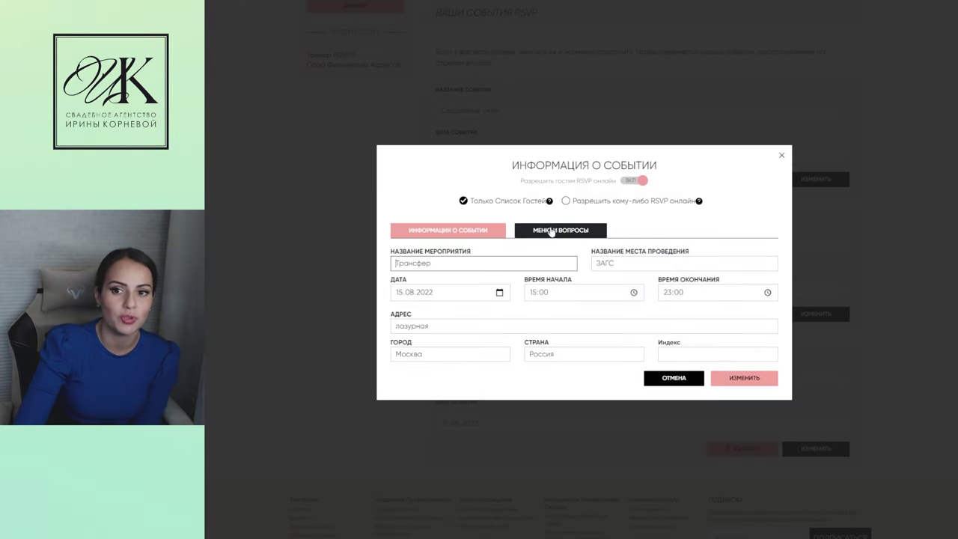
{"action": "left_click", "coordinate": [553, 230]}
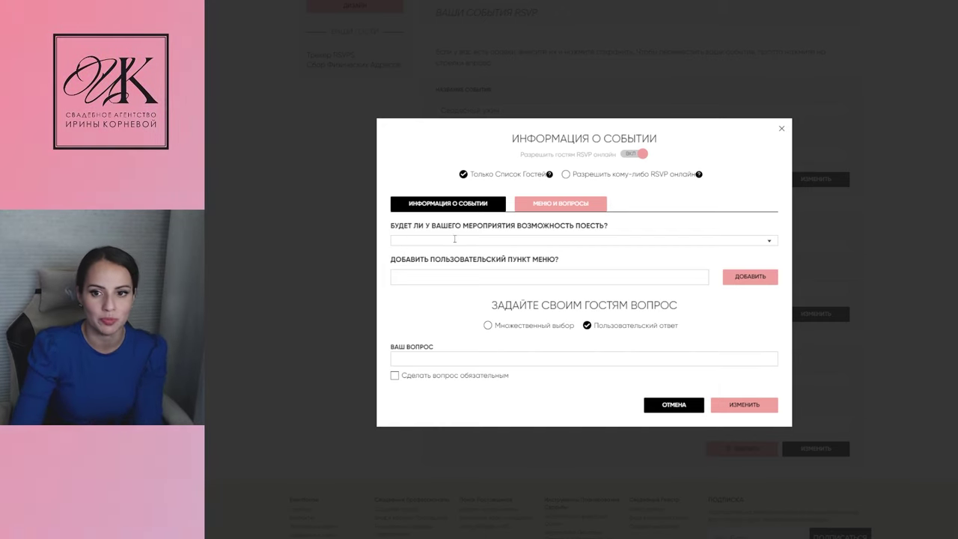
{"action": "left_click", "coordinate": [539, 240]}
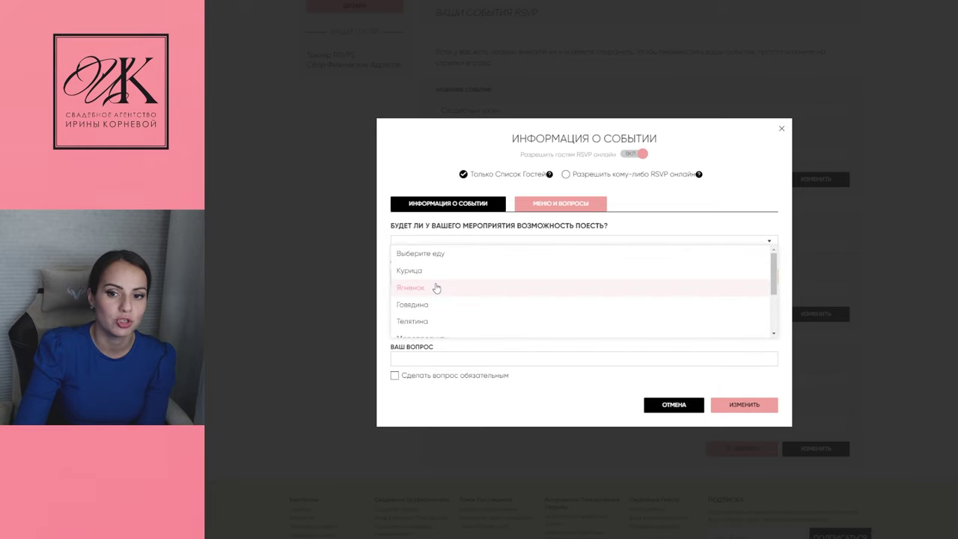
{"action": "scroll", "coordinate": [452, 297], "scroll_direction": "down", "scroll_amount": 3}
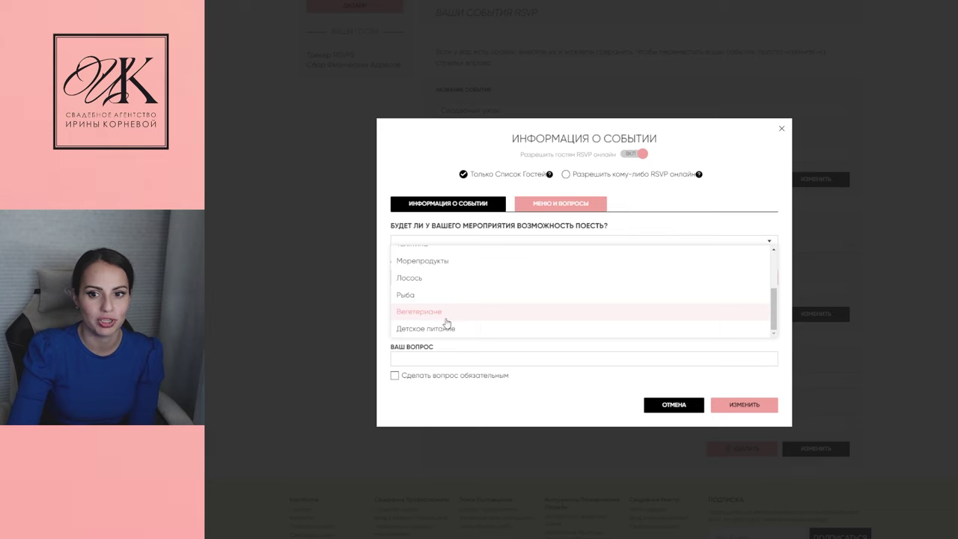
{"action": "scroll", "coordinate": [422, 303], "scroll_direction": "up", "scroll_amount": 3}
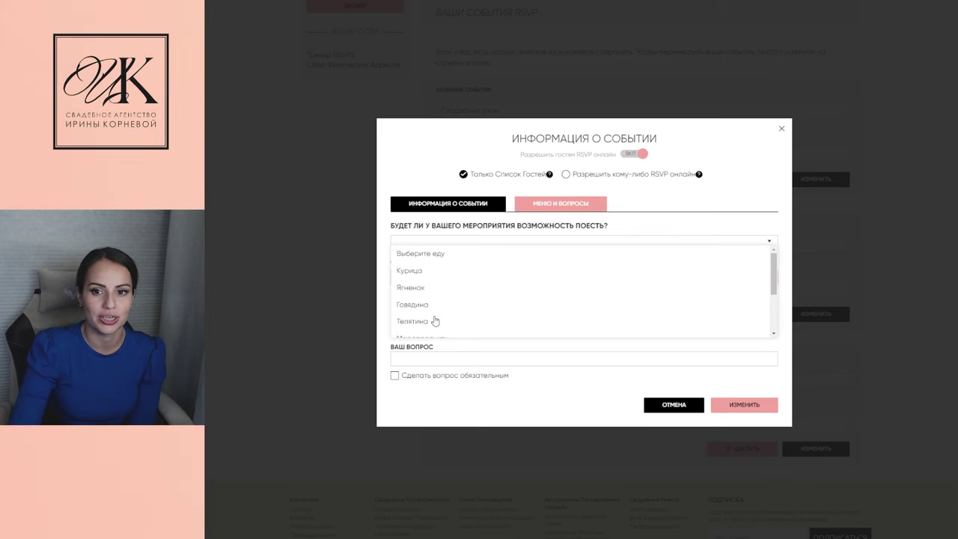
{"action": "left_click", "coordinate": [430, 272]}
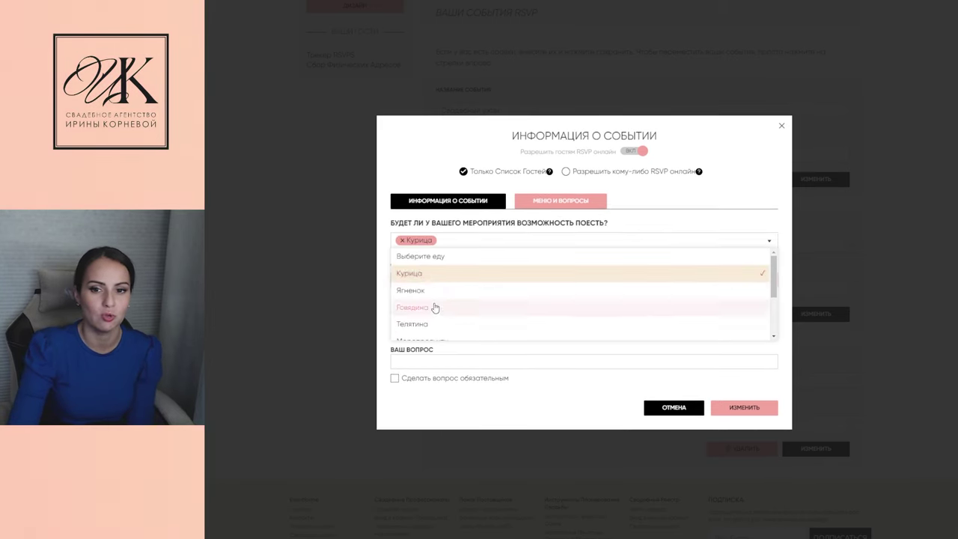
{"action": "scroll", "coordinate": [435, 308], "scroll_direction": "down", "scroll_amount": 3}
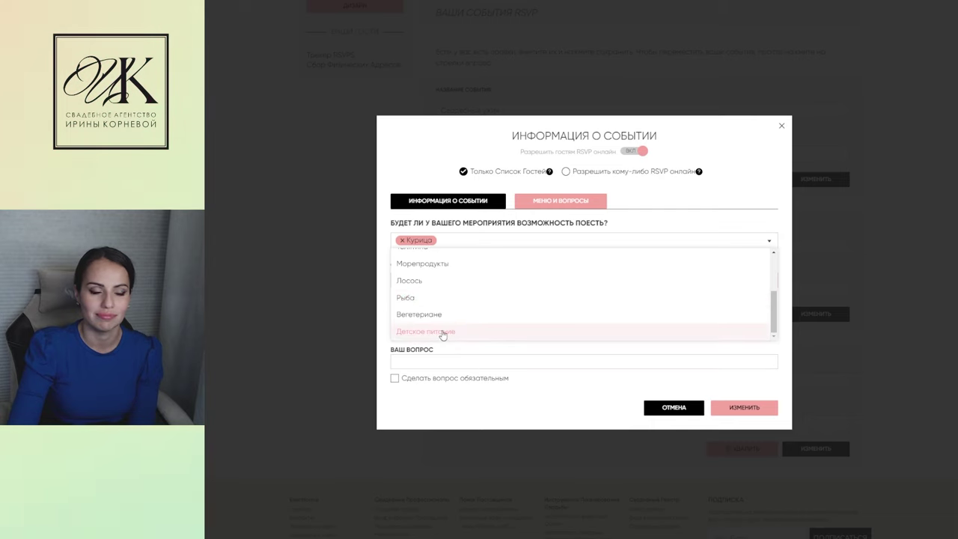
{"action": "left_click", "coordinate": [442, 335]}
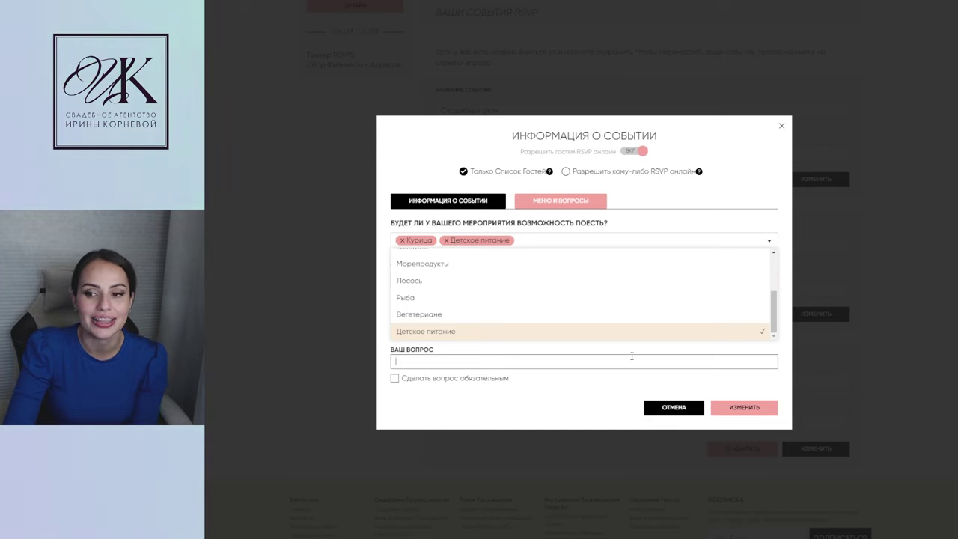
Add the required guest question 'Нужен ли вам трансфер' and save the event
{"action": "left_click", "coordinate": [396, 380]}
{"action": "left_click", "coordinate": [406, 361]}
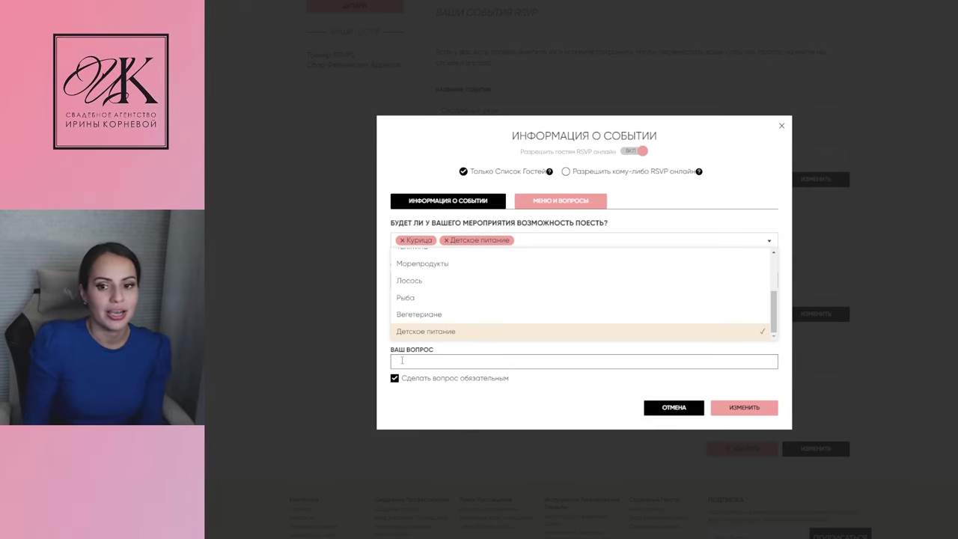
{"action": "type", "text": "Нуже"}
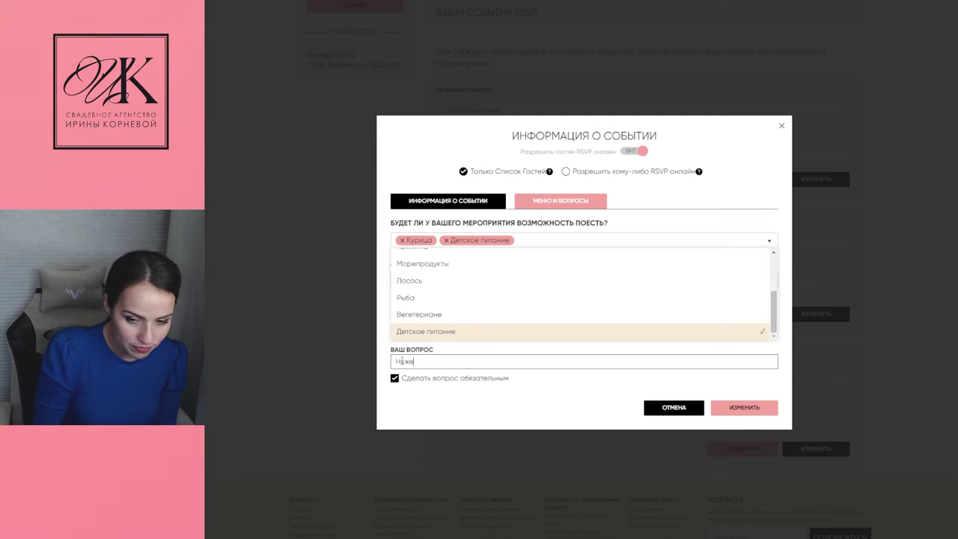
{"action": "type", "text": "н ли вам "}
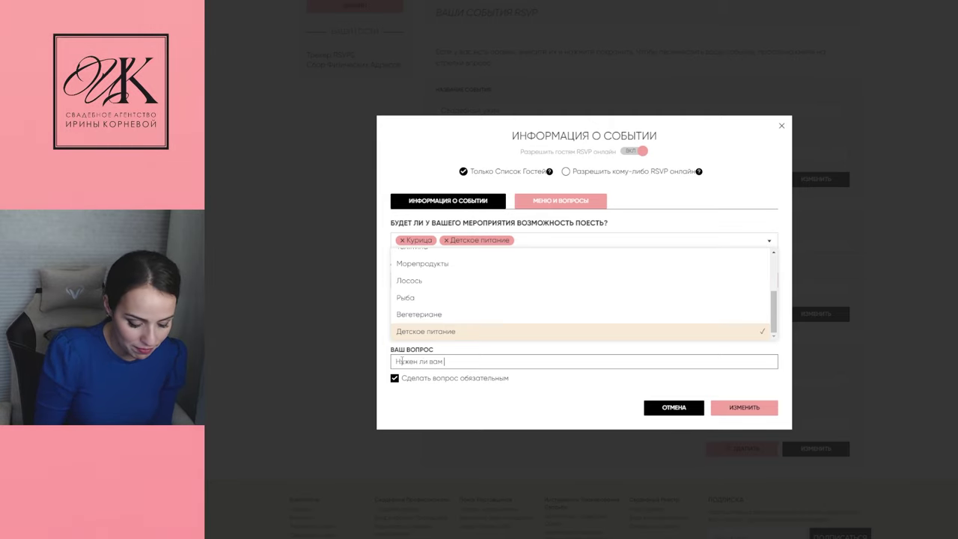
{"action": "type", "text": "трансф"}
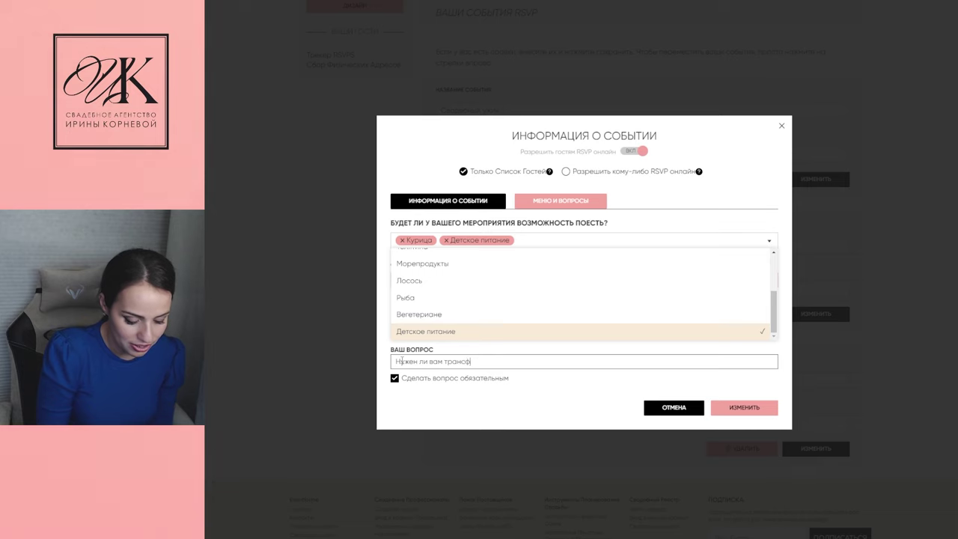
{"action": "type", "text": "ер"}
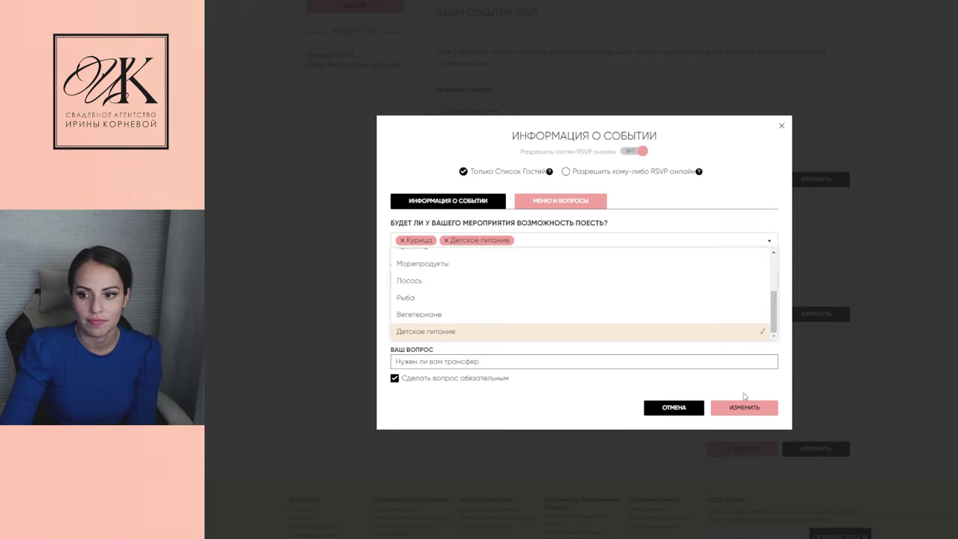
{"action": "left_click", "coordinate": [752, 407]}
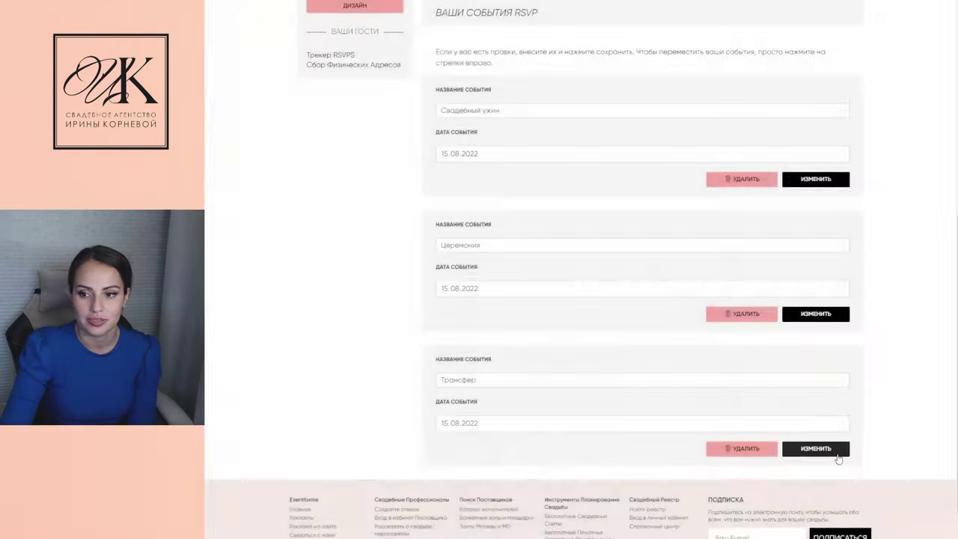
Make the Трансфер question Множественный выбор with answers Да and Нет, and save the event
{"action": "left_click", "coordinate": [837, 453]}
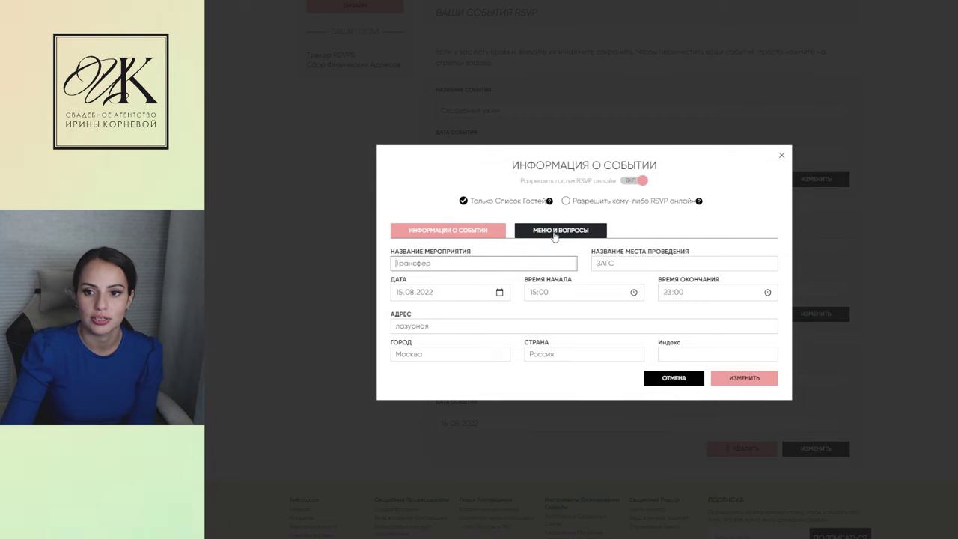
{"action": "left_click", "coordinate": [554, 232]}
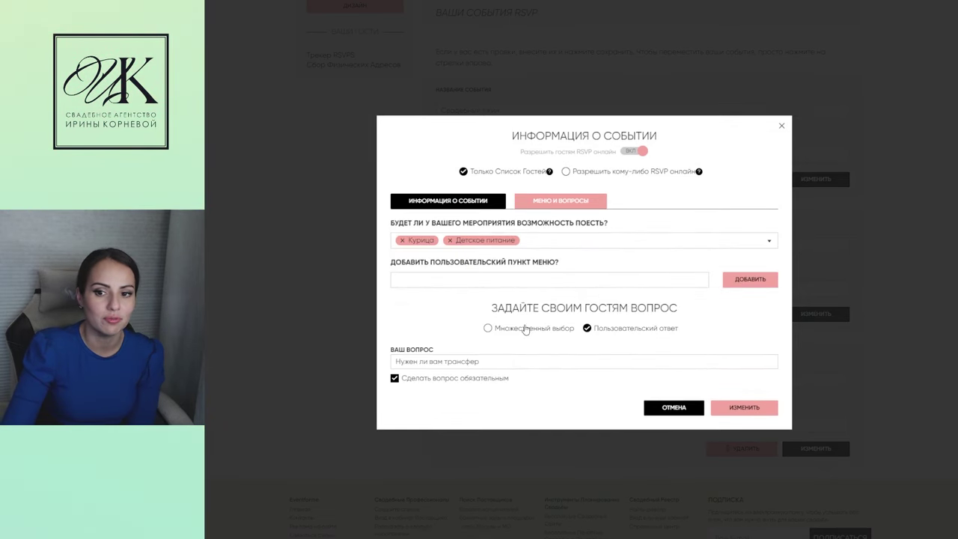
{"action": "left_click", "coordinate": [487, 328]}
{"action": "left_click", "coordinate": [649, 348]}
{"action": "type", "text": "ДЛа"}
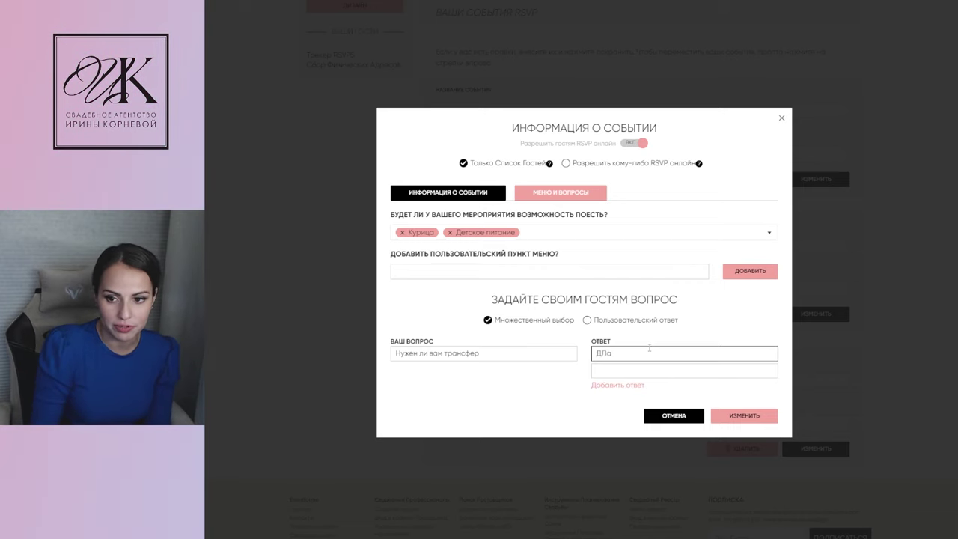
{"action": "type", "text": "а"}
{"action": "left_click", "coordinate": [636, 368]}
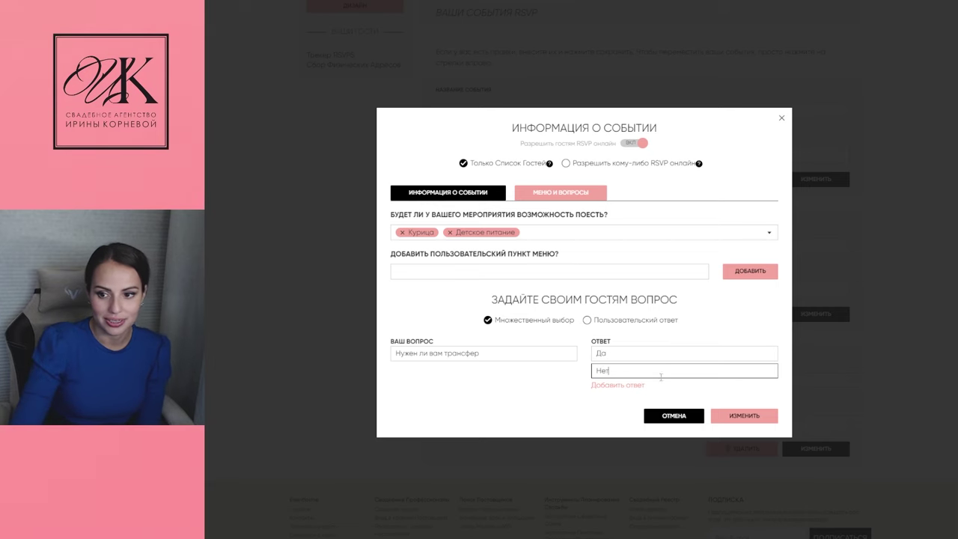
{"action": "left_click", "coordinate": [744, 417]}
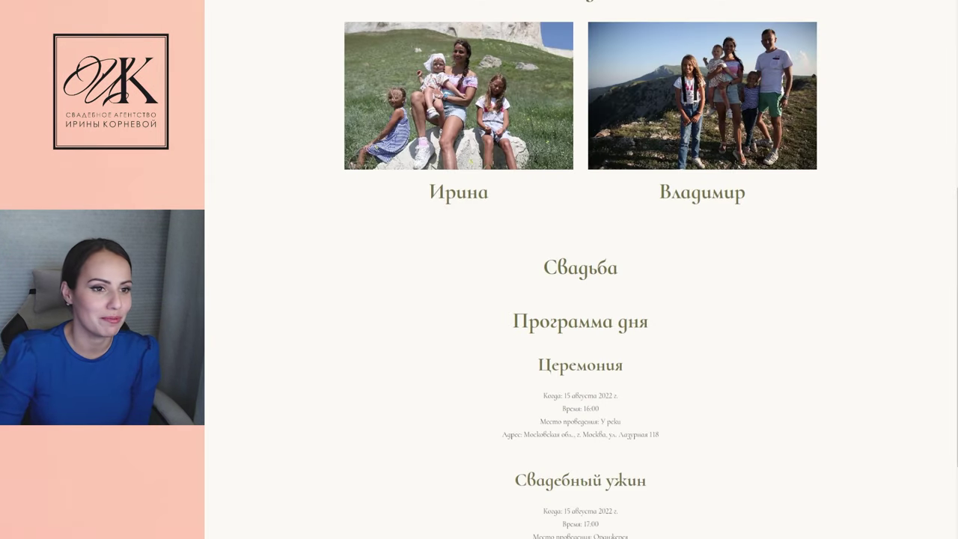
Enter a guest name in the live site's RSVP form and continue
{"action": "scroll", "coordinate": [214, 60], "scroll_direction": "up", "scroll_amount": 2}
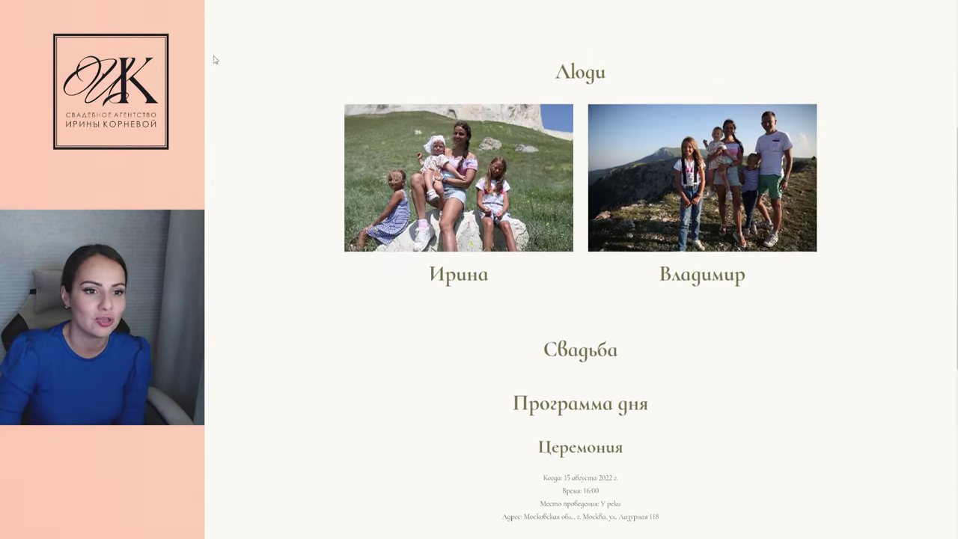
{"action": "scroll", "coordinate": [587, 359], "scroll_direction": "down", "scroll_amount": 5}
{"action": "scroll", "coordinate": [582, 346], "scroll_direction": "down", "scroll_amount": 1}
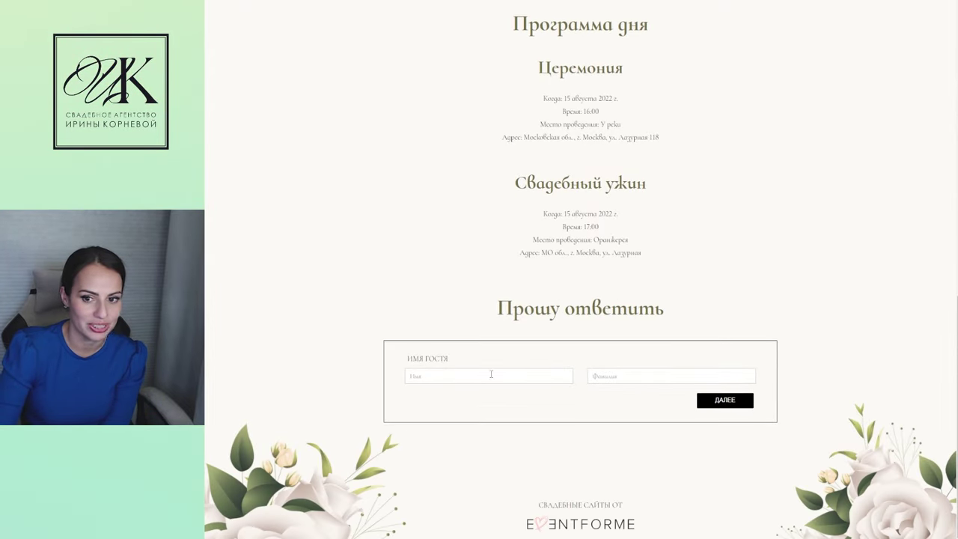
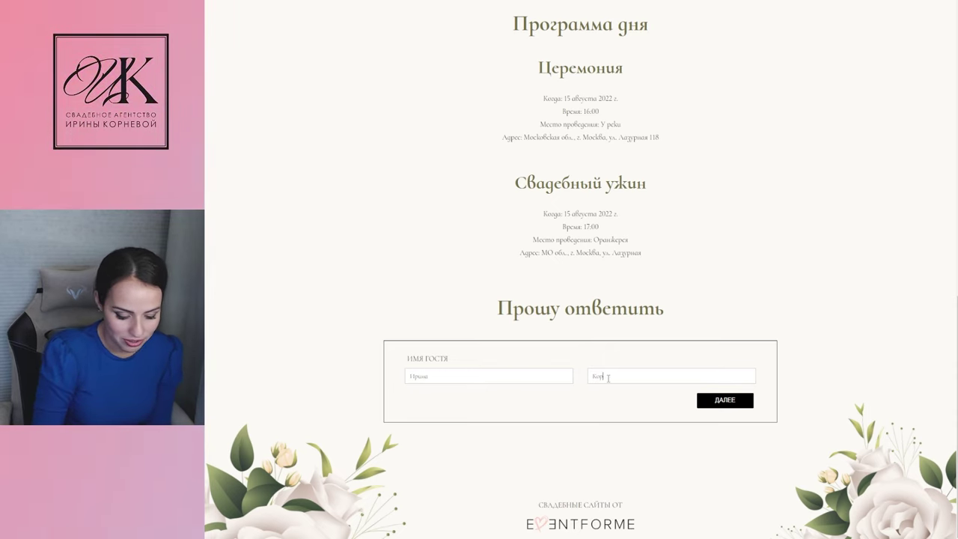
{"action": "left_click", "coordinate": [724, 400]}
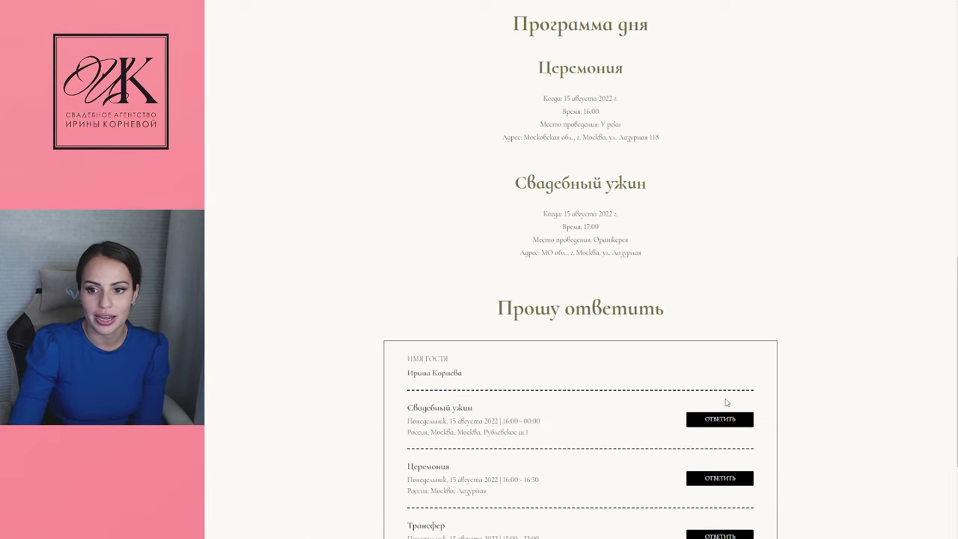
Accept the Свадебный ужин invitation and decline Церемония
{"action": "scroll", "coordinate": [541, 425], "scroll_direction": "down", "scroll_amount": 1}
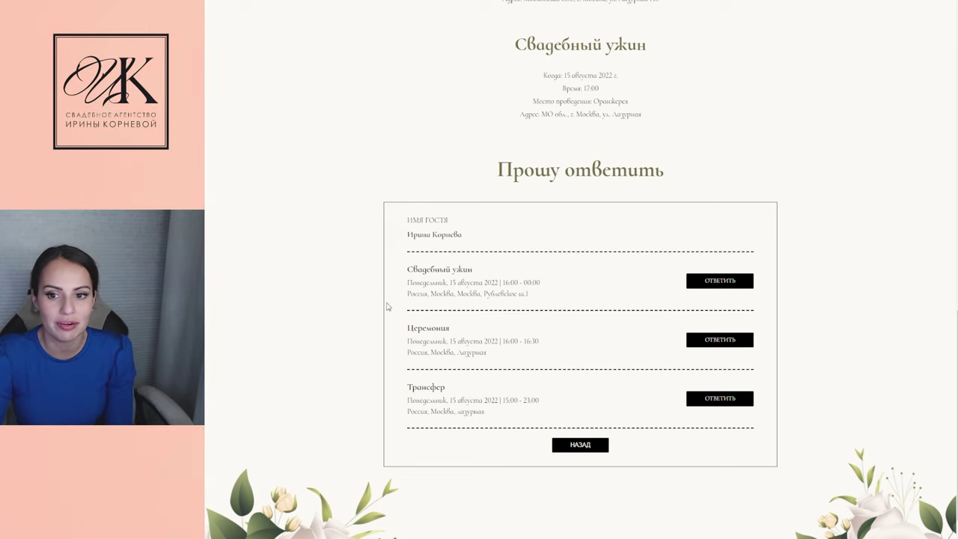
{"action": "left_click", "coordinate": [707, 282]}
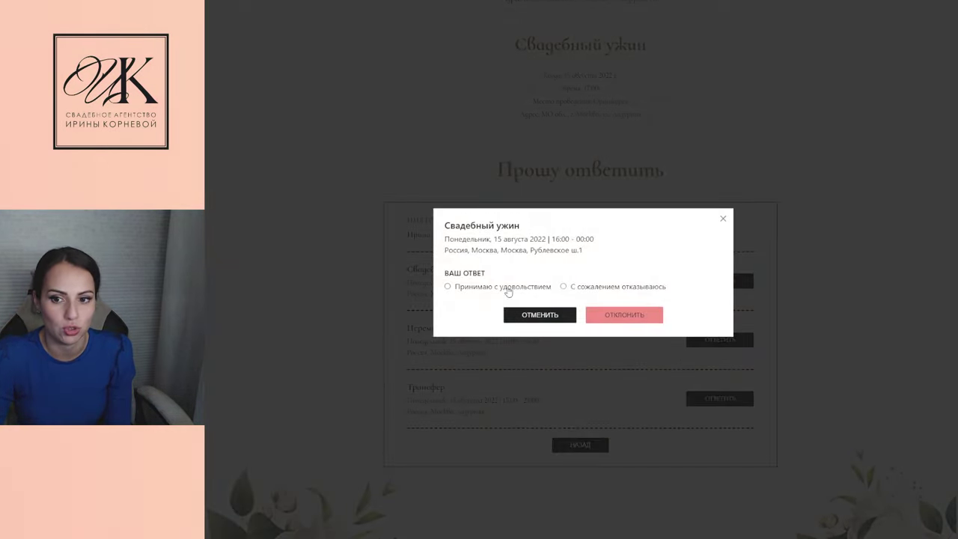
{"action": "left_click", "coordinate": [449, 287]}
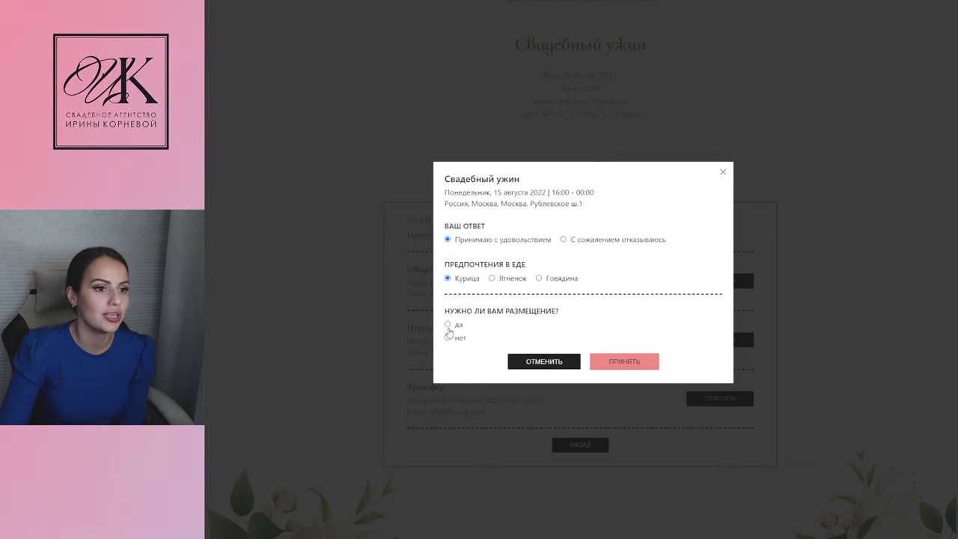
{"action": "left_click", "coordinate": [613, 363]}
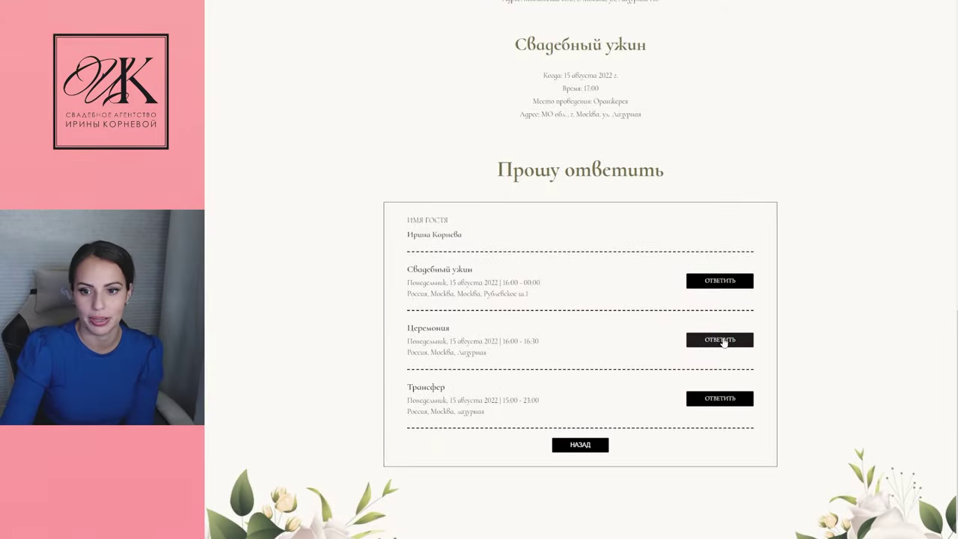
{"action": "left_click", "coordinate": [720, 339]}
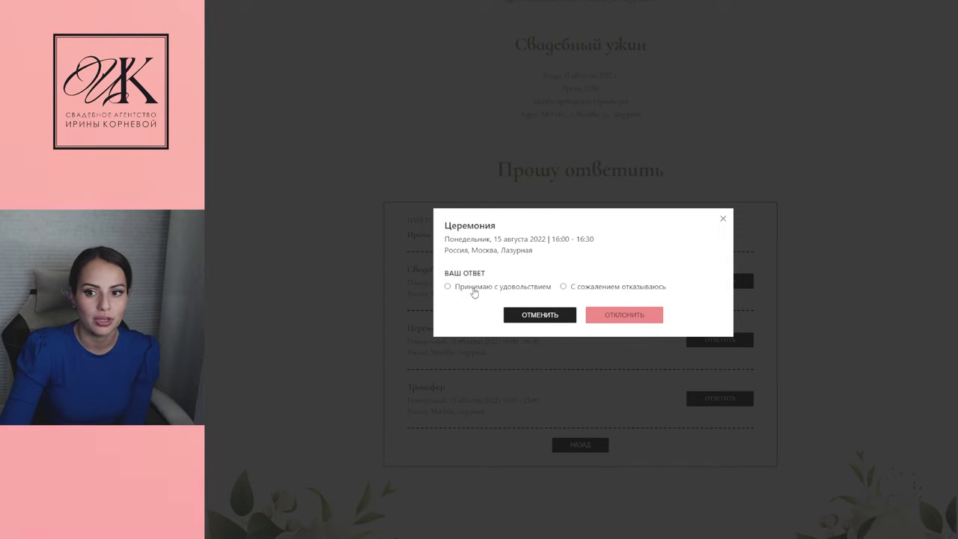
{"action": "left_click", "coordinate": [602, 321]}
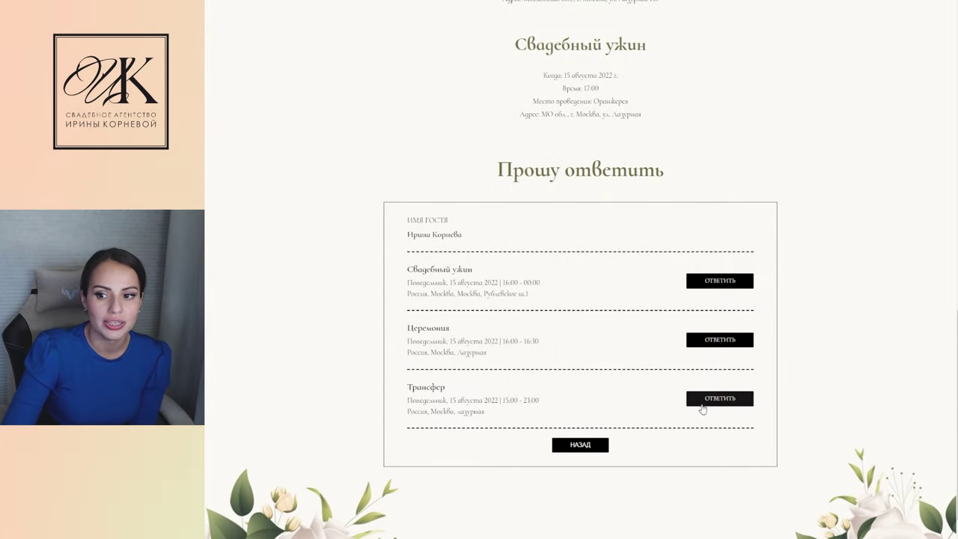
Accept the Трансфер invitation, then return to the guest-name form
{"action": "left_click", "coordinate": [702, 404]}
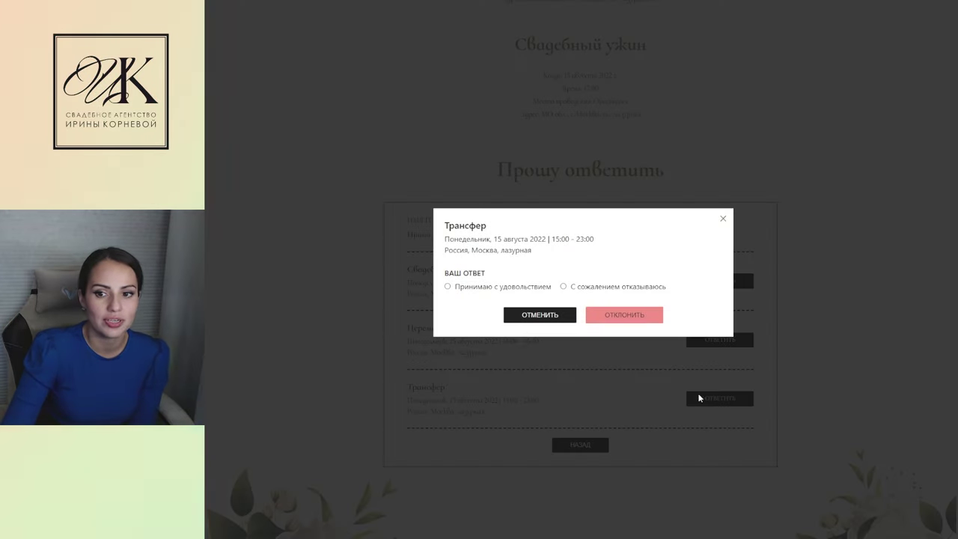
{"action": "left_click", "coordinate": [447, 286]}
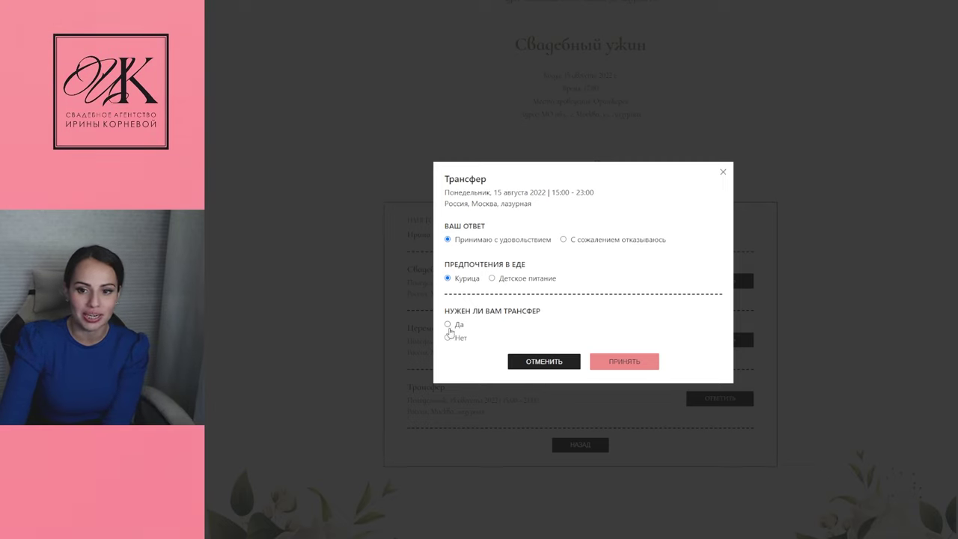
{"action": "left_click", "coordinate": [621, 362]}
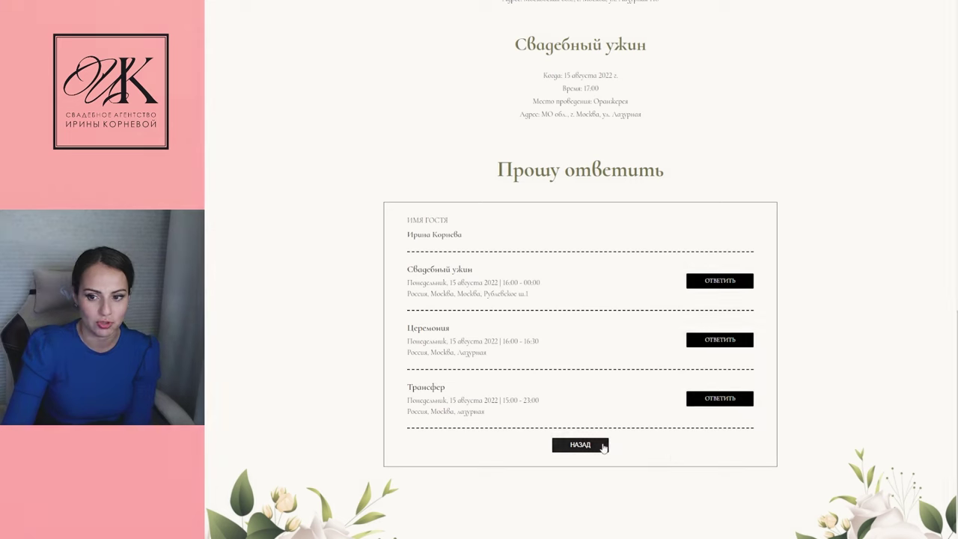
{"action": "left_click", "coordinate": [601, 447]}
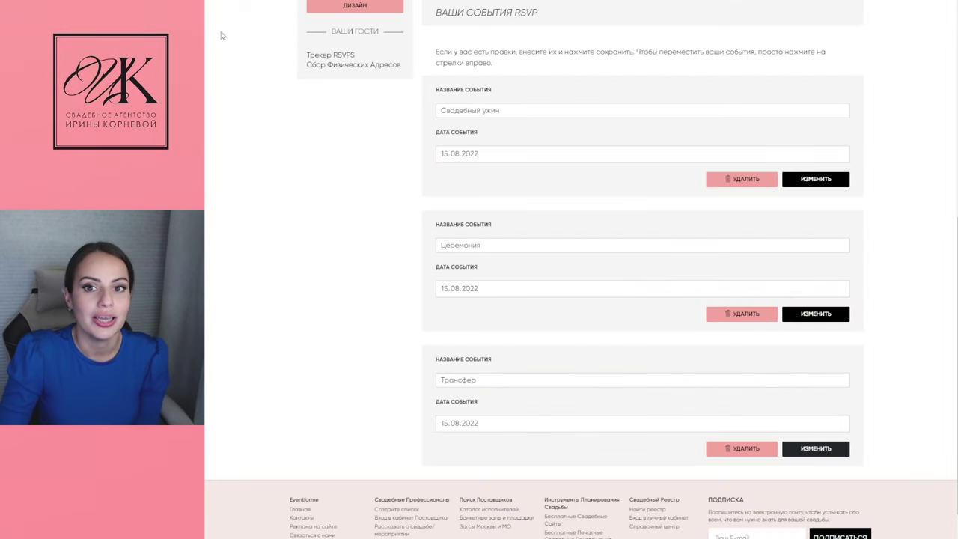
Turn on the site's accommodation page in the editor
{"action": "scroll", "coordinate": [354, 295], "scroll_direction": "up", "scroll_amount": 3}
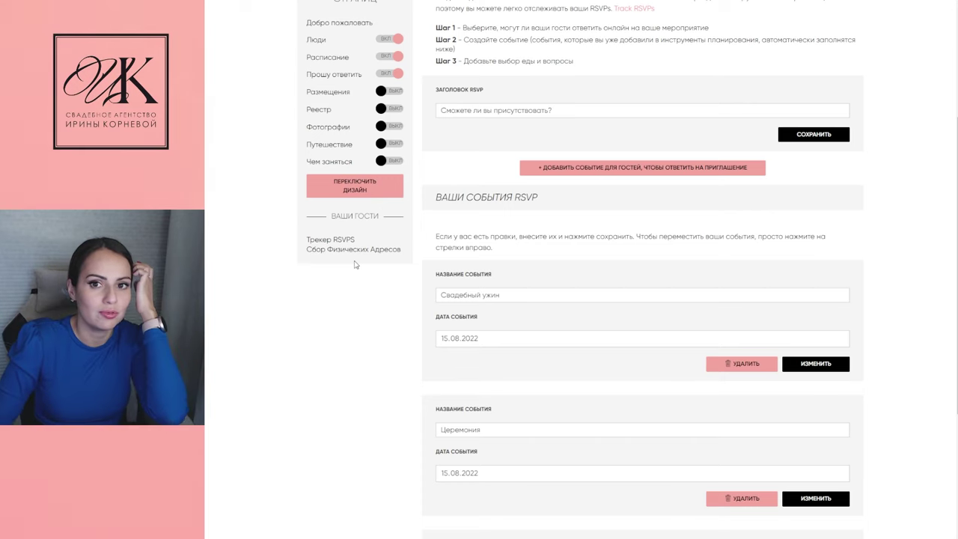
{"action": "left_click", "coordinate": [329, 95]}
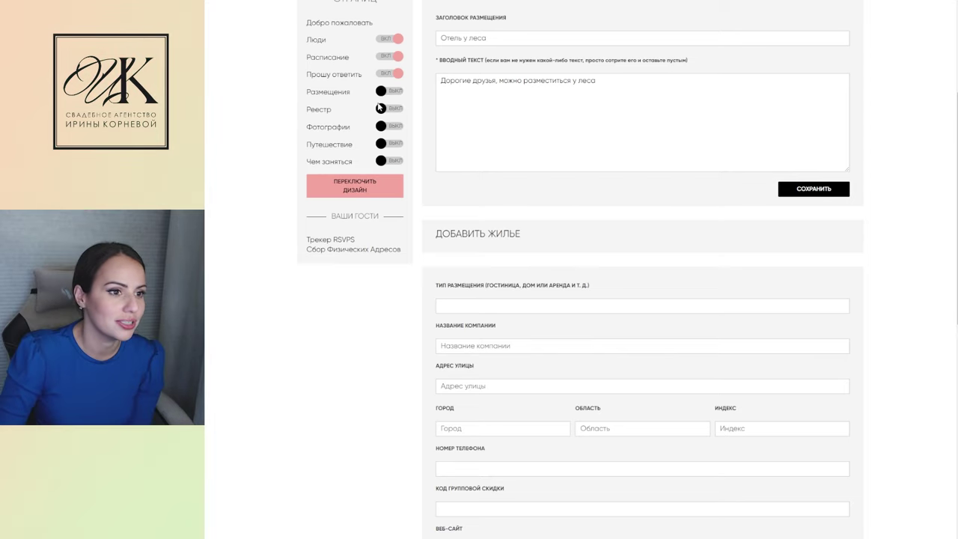
{"action": "left_click", "coordinate": [386, 92]}
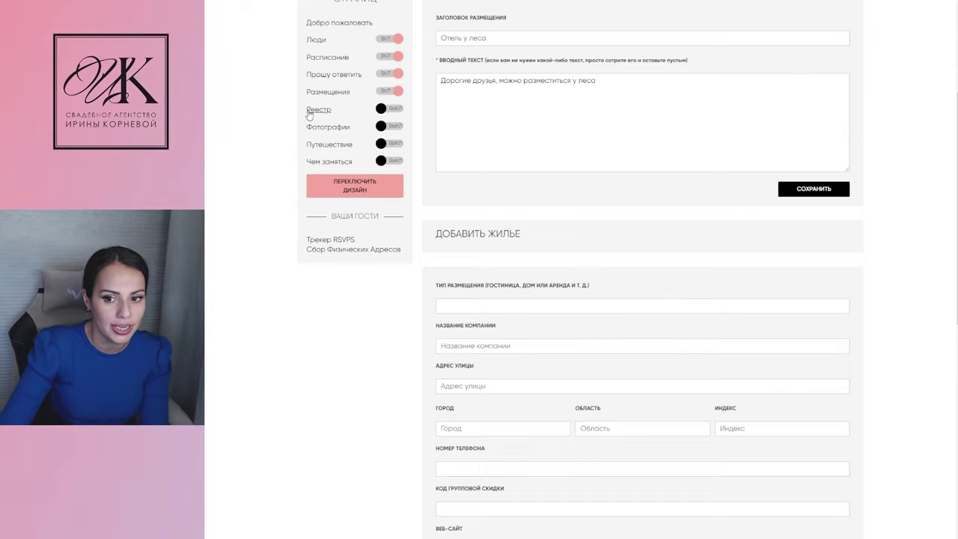
Review the published site's Программа дня schedule and Прошу ответить form
{"action": "scroll", "coordinate": [509, 415], "scroll_direction": "down", "scroll_amount": 1}
{"action": "scroll", "coordinate": [509, 415], "scroll_direction": "down", "scroll_amount": 4}
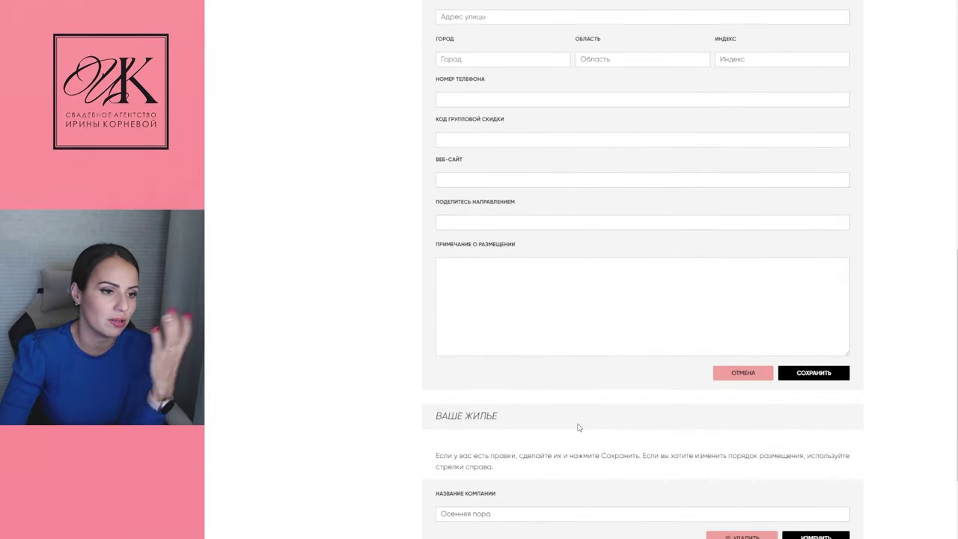
{"action": "scroll", "coordinate": [374, 307], "scroll_direction": "up", "scroll_amount": 8}
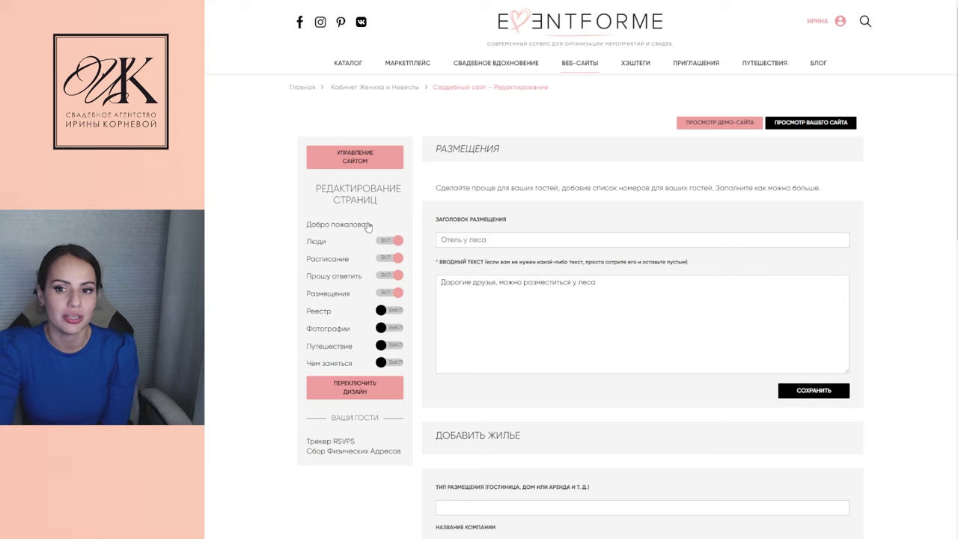
{"action": "scroll", "coordinate": [513, 492], "scroll_direction": "down", "scroll_amount": 7}
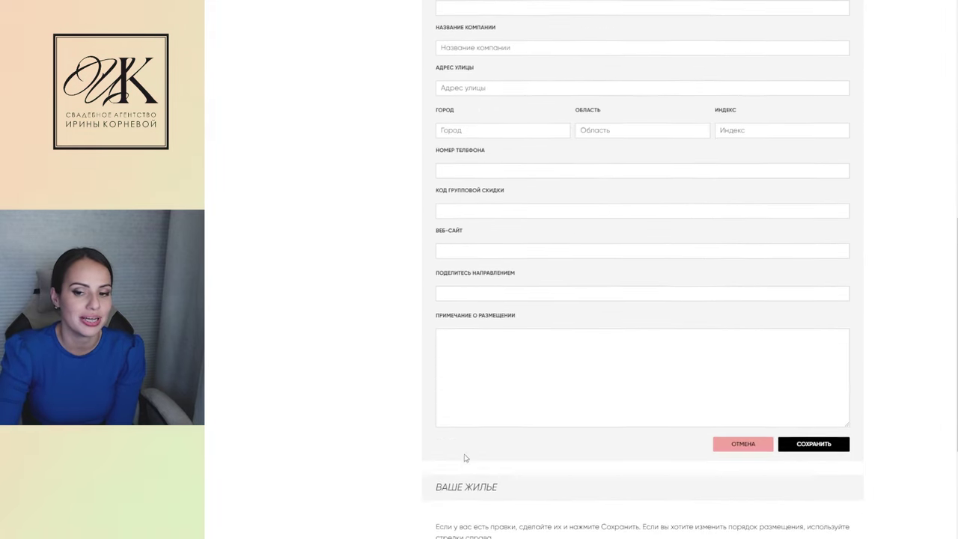
{"action": "scroll", "coordinate": [468, 276], "scroll_direction": "up", "scroll_amount": 5}
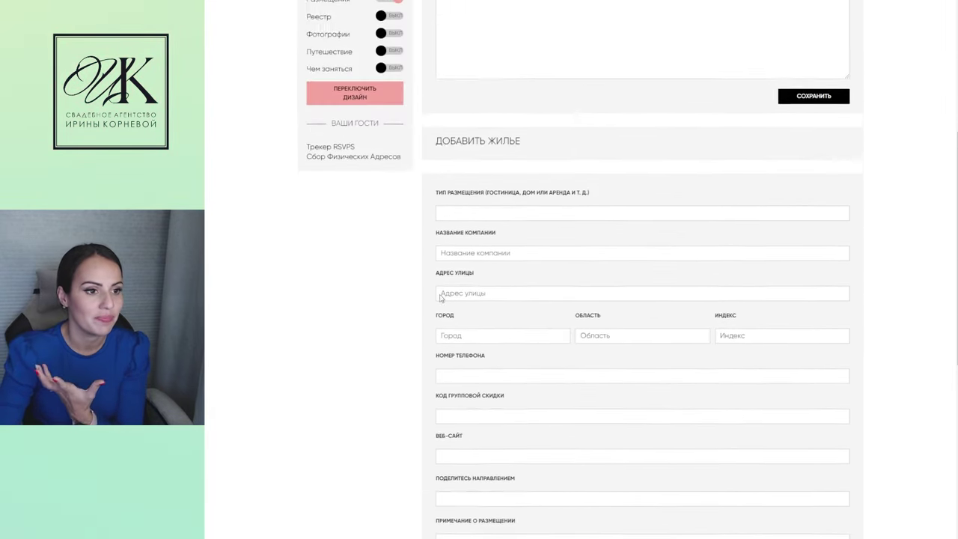
{"action": "scroll", "coordinate": [442, 280], "scroll_direction": "up", "scroll_amount": 3}
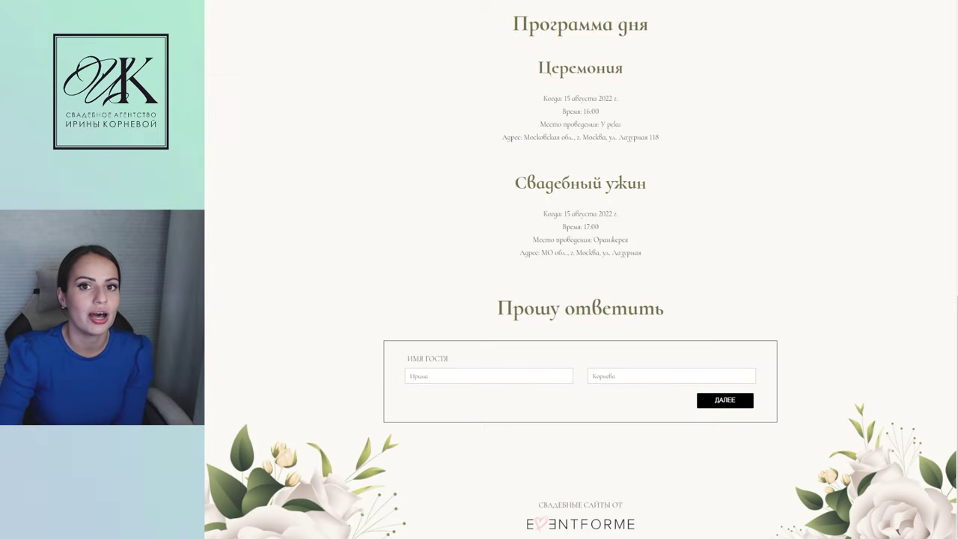
Check the Отель у леса and Гостиница sections on the live site, then close it
{"action": "scroll", "coordinate": [505, 365], "scroll_direction": "up", "scroll_amount": 4}
{"action": "scroll", "coordinate": [505, 365], "scroll_direction": "down", "scroll_amount": 3}
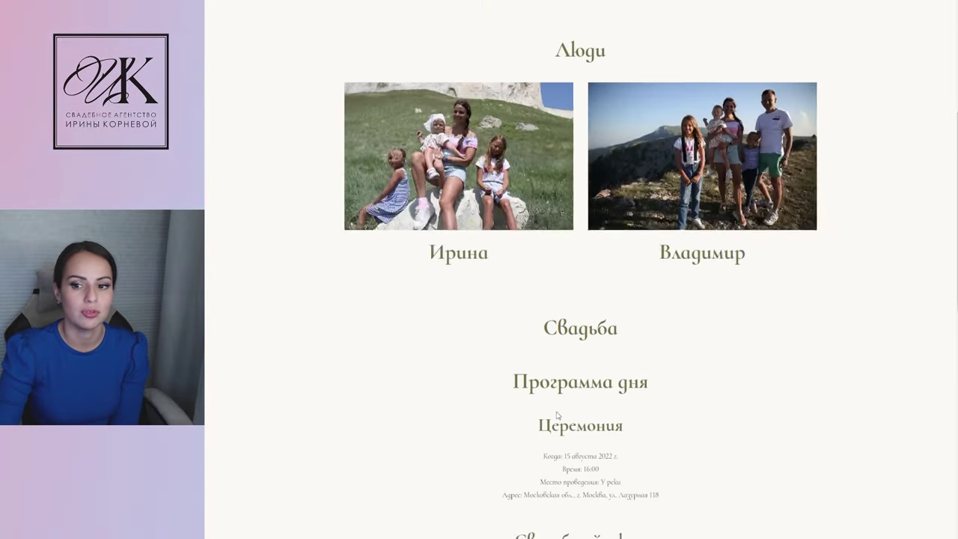
{"action": "scroll", "coordinate": [504, 365], "scroll_direction": "down", "scroll_amount": 3}
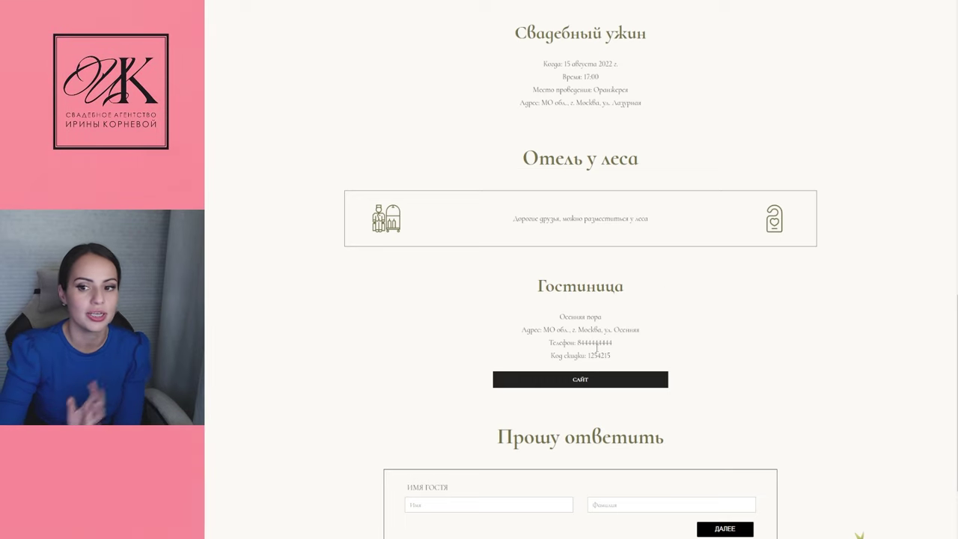
{"action": "scroll", "coordinate": [669, 231], "scroll_direction": "down", "scroll_amount": 1}
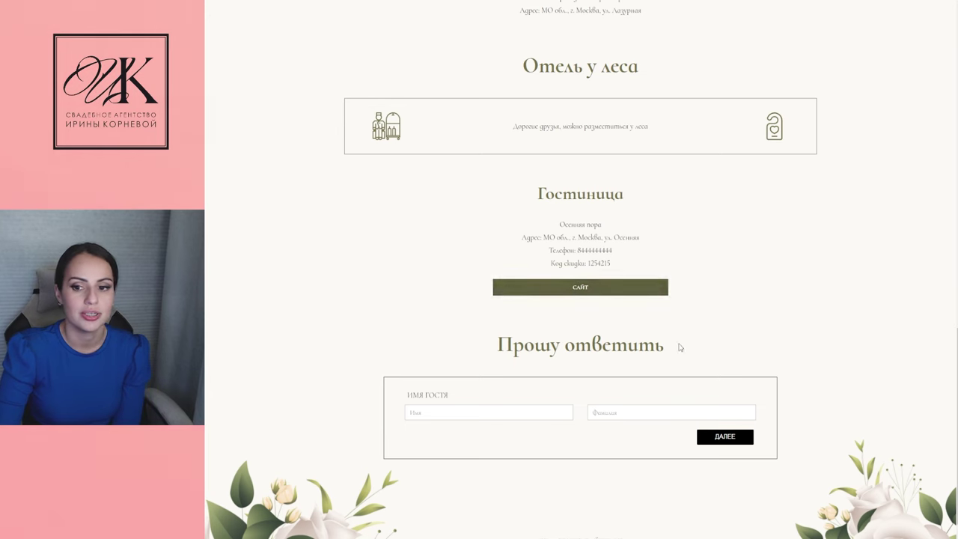
{"action": "scroll", "coordinate": [722, 363], "scroll_direction": "down", "scroll_amount": 1}
{"action": "scroll", "coordinate": [720, 341], "scroll_direction": "up", "scroll_amount": 3}
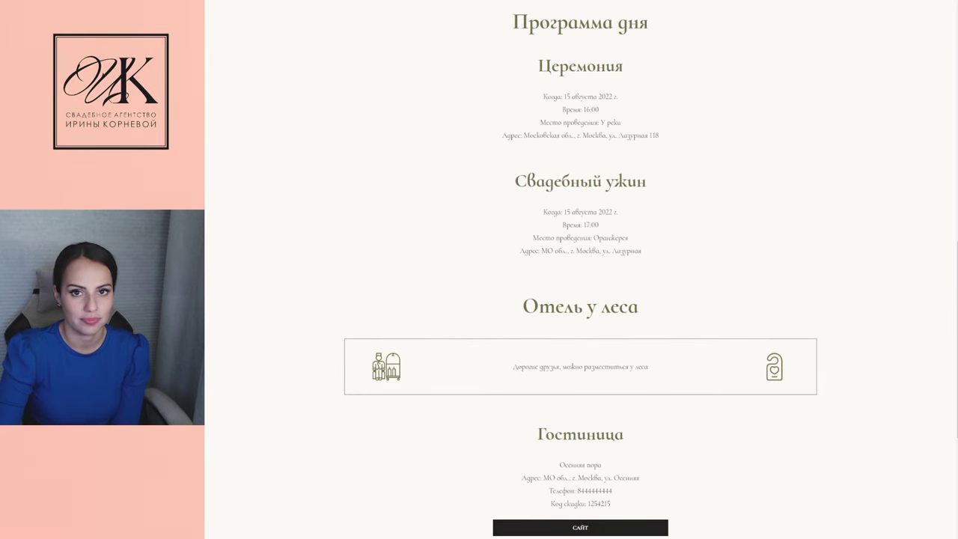
{"action": "key", "text": "ctrl+w"}
{"action": "scroll", "coordinate": [383, 245], "scroll_direction": "down", "scroll_amount": 2}
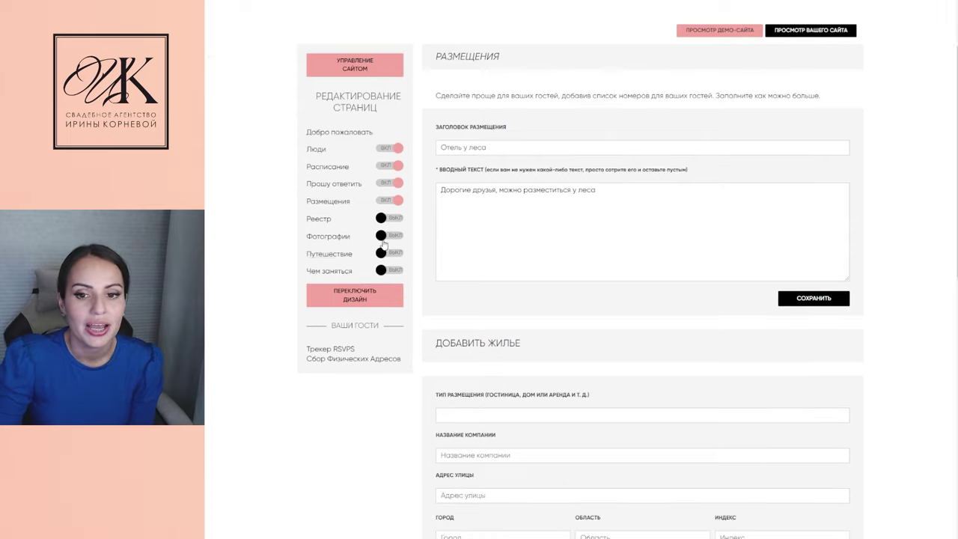
Enable the Фотографии and Чем заняться pages and look over the Чем заняться settings
{"action": "left_click", "coordinate": [325, 240]}
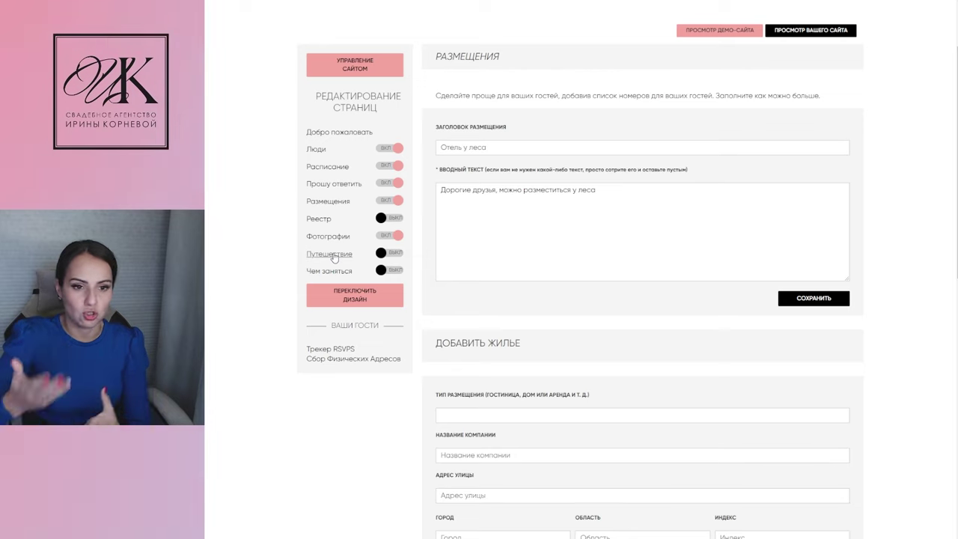
{"action": "left_click", "coordinate": [378, 271]}
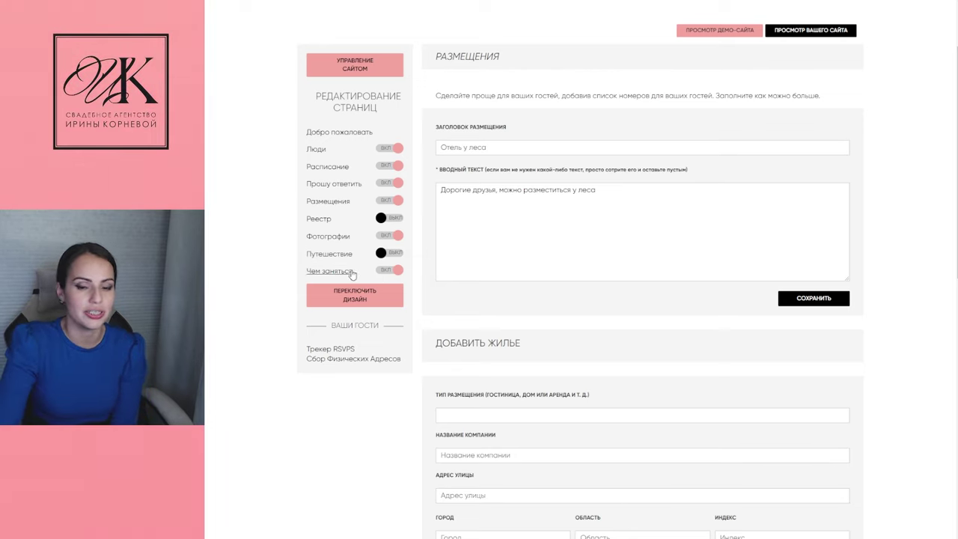
{"action": "left_click", "coordinate": [331, 272]}
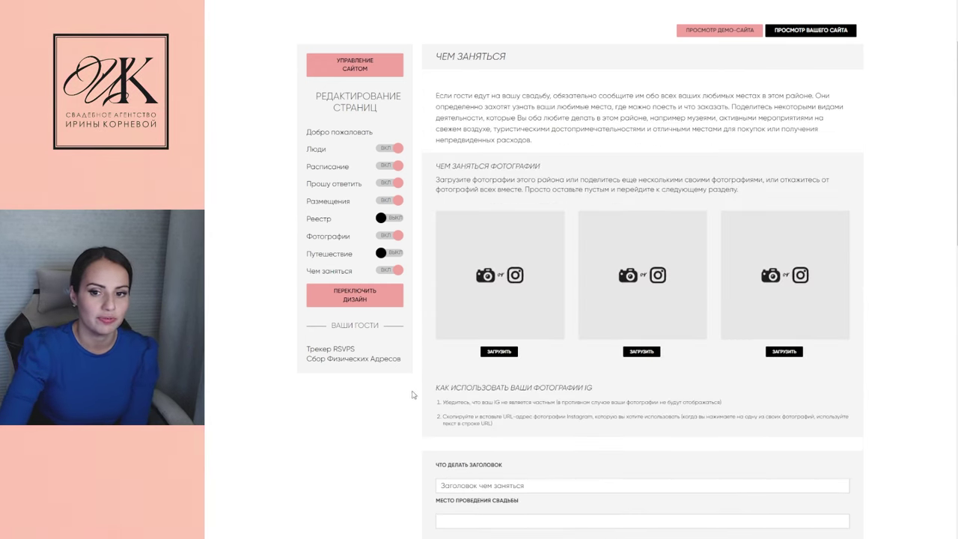
{"action": "scroll", "coordinate": [675, 402], "scroll_direction": "down", "scroll_amount": 5}
{"action": "scroll", "coordinate": [676, 355], "scroll_direction": "up", "scroll_amount": 2}
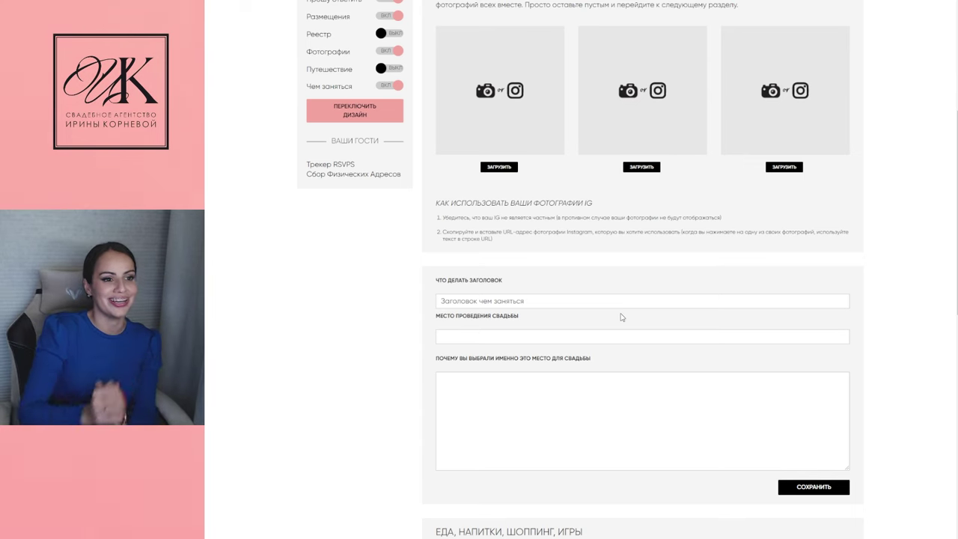
{"action": "scroll", "coordinate": [344, 302], "scroll_direction": "up", "scroll_amount": 3}
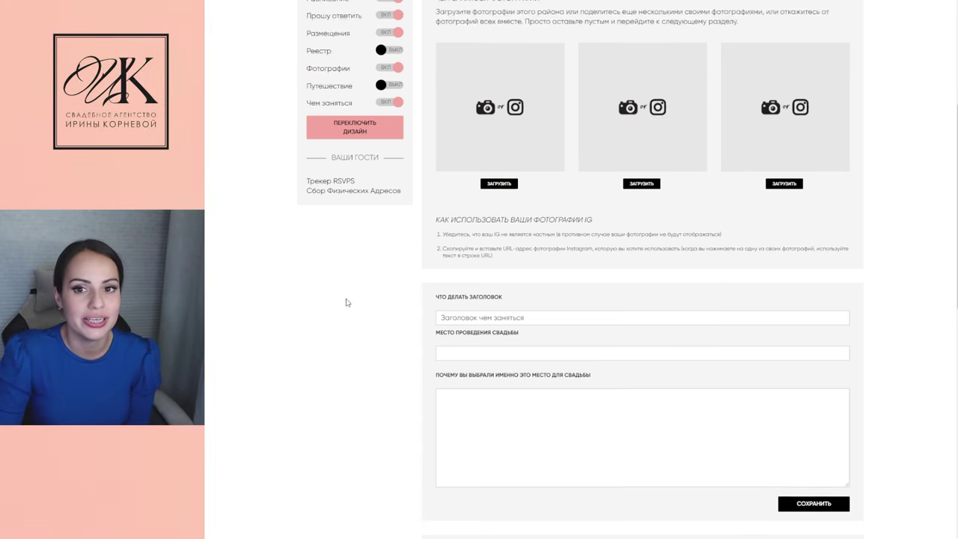
{"action": "scroll", "coordinate": [339, 291], "scroll_direction": "up", "scroll_amount": 1}
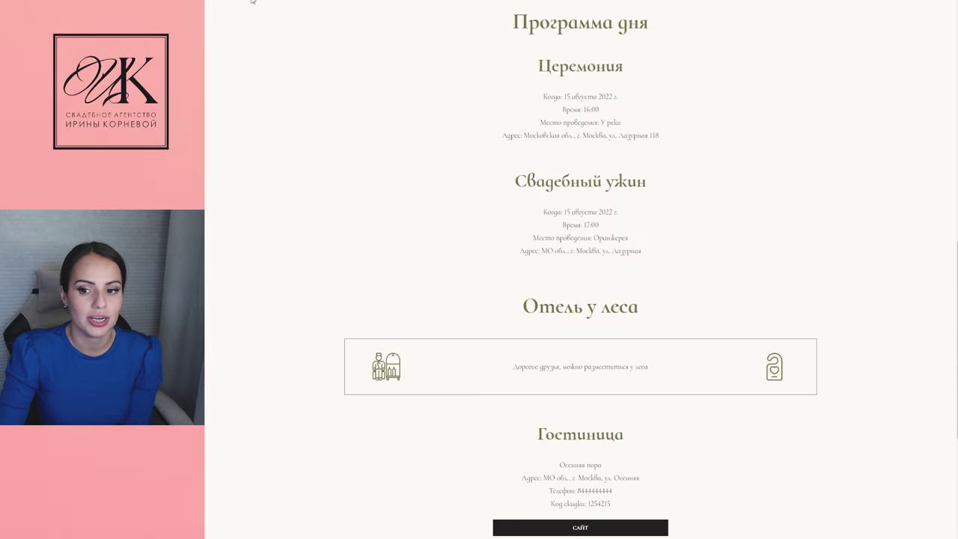
Scroll the live site to check the new Чем заняться heading and photo
{"action": "scroll", "coordinate": [580, 299], "scroll_direction": "up", "scroll_amount": 5}
{"action": "scroll", "coordinate": [581, 400], "scroll_direction": "down", "scroll_amount": 10}
{"action": "scroll", "coordinate": [577, 398], "scroll_direction": "down", "scroll_amount": 3}
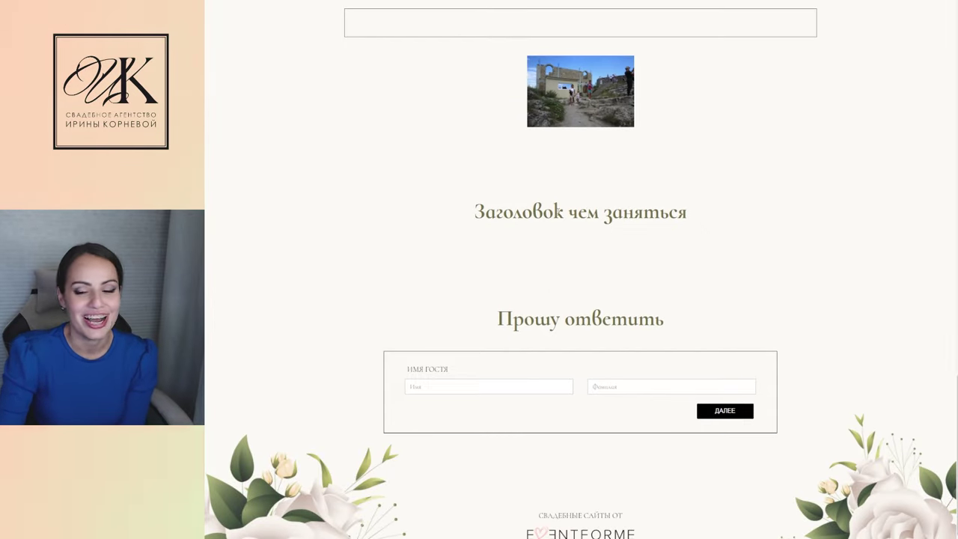
{"action": "scroll", "coordinate": [574, 325], "scroll_direction": "down", "scroll_amount": 1}
{"action": "scroll", "coordinate": [489, 336], "scroll_direction": "up", "scroll_amount": 6}
{"action": "scroll", "coordinate": [535, 255], "scroll_direction": "up", "scroll_amount": 12}
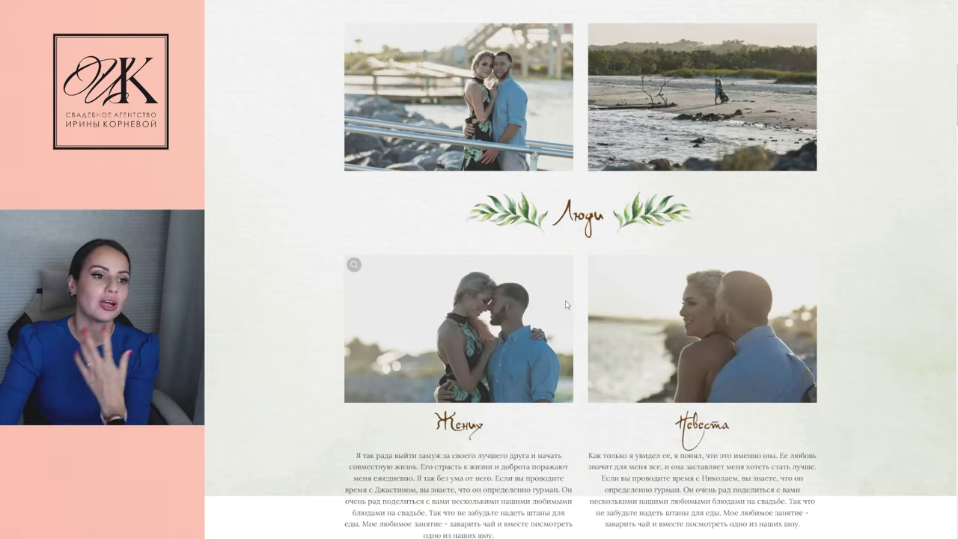
Browse down through the demo site's sections
{"action": "scroll", "coordinate": [579, 300], "scroll_direction": "up", "scroll_amount": 5}
{"action": "scroll", "coordinate": [587, 329], "scroll_direction": "down", "scroll_amount": 15}
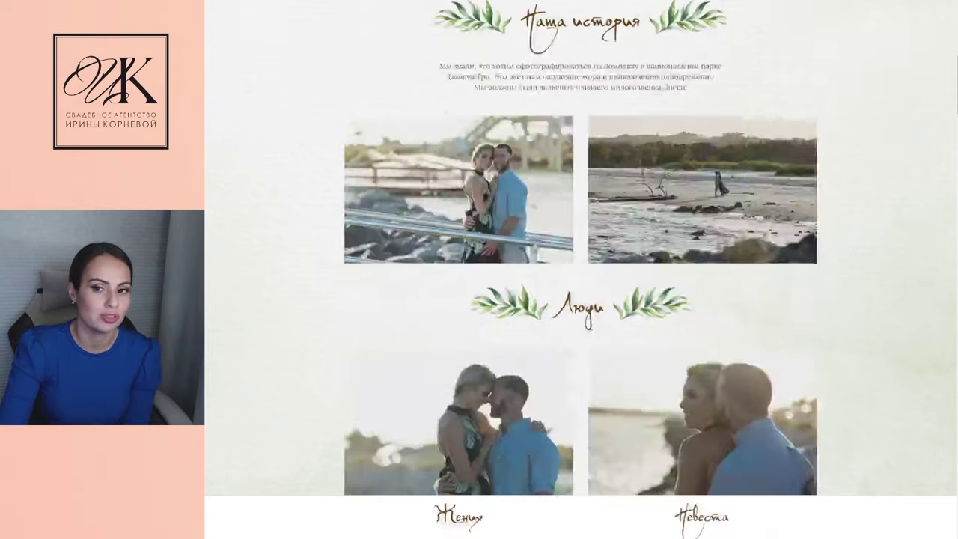
{"action": "scroll", "coordinate": [587, 329], "scroll_direction": "down", "scroll_amount": 12}
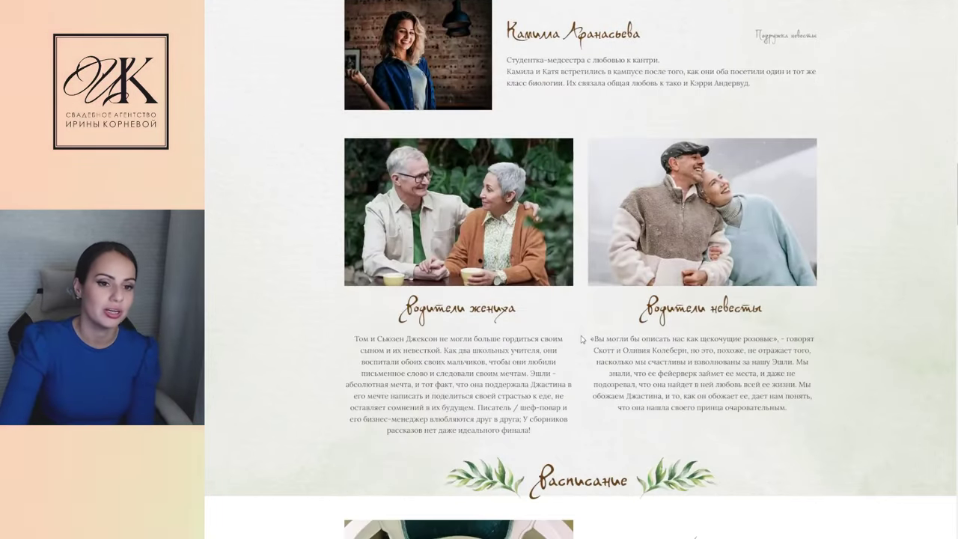
{"action": "scroll", "coordinate": [586, 327], "scroll_direction": "down", "scroll_amount": 12}
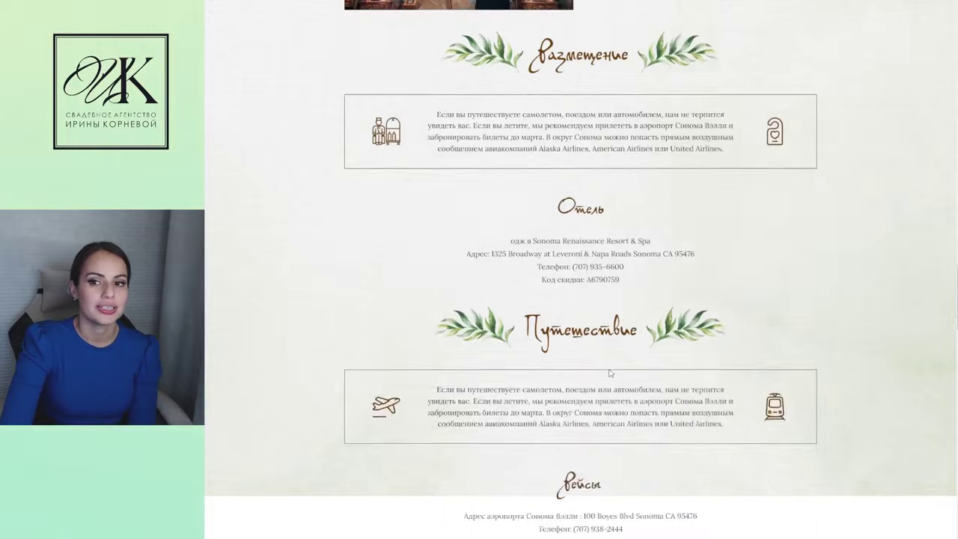
{"action": "scroll", "coordinate": [672, 435], "scroll_direction": "down", "scroll_amount": 12}
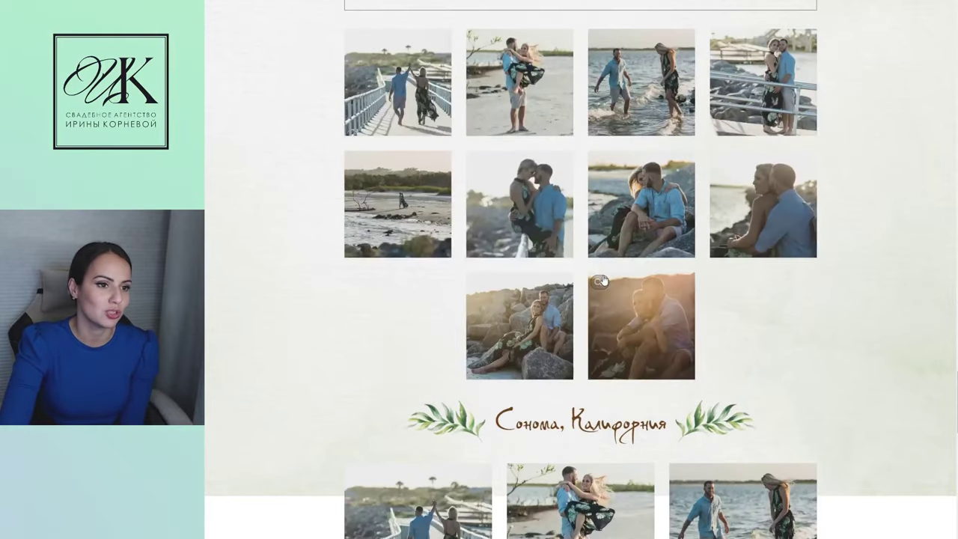
{"action": "scroll", "coordinate": [594, 282], "scroll_direction": "down", "scroll_amount": 7}
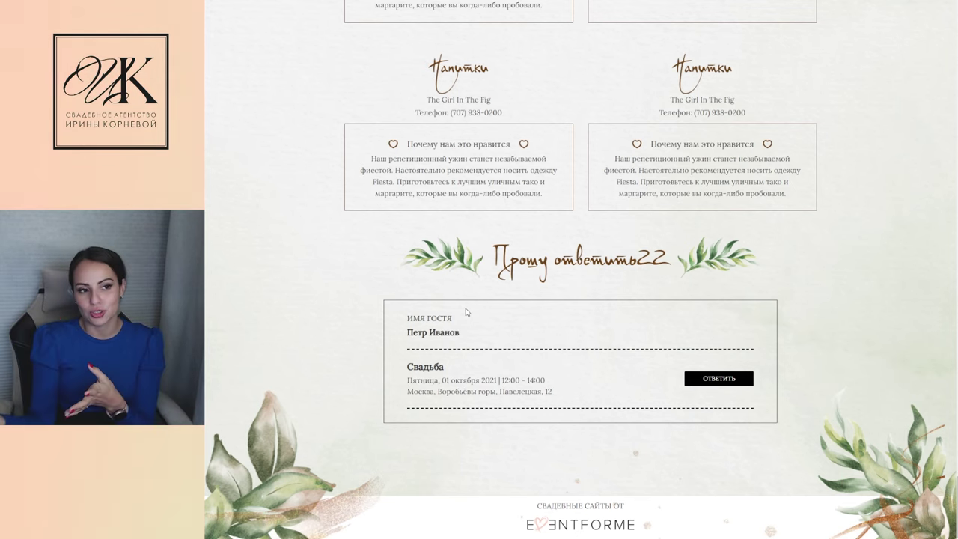
Return to the editor's Прошу ответить RSVP settings
{"action": "scroll", "coordinate": [465, 312], "scroll_direction": "up", "scroll_amount": 8}
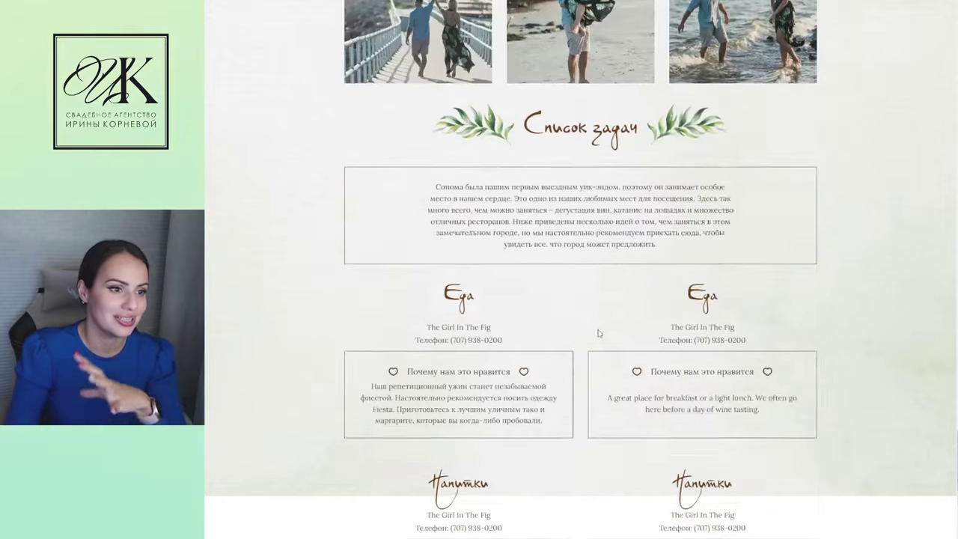
{"action": "scroll", "coordinate": [536, 367], "scroll_direction": "up", "scroll_amount": 10}
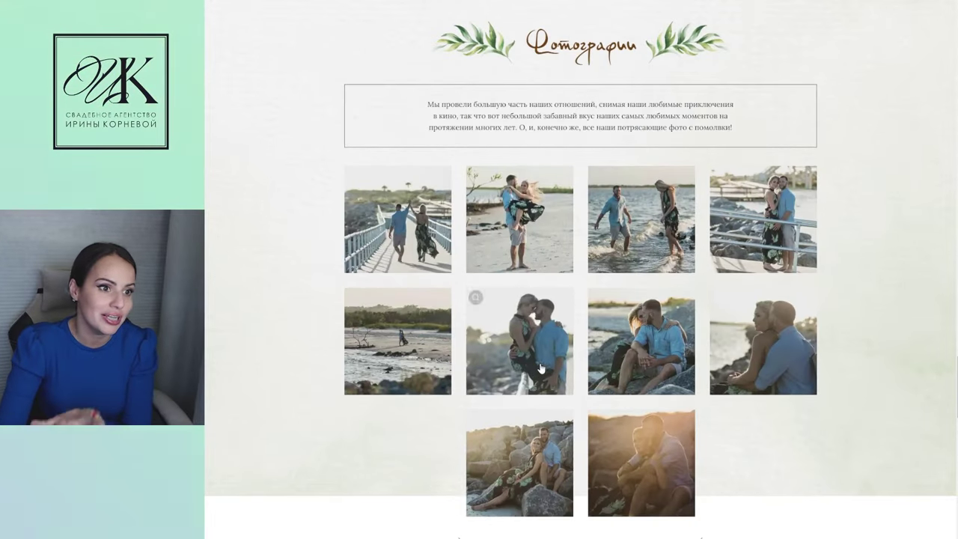
{"action": "scroll", "coordinate": [464, 309], "scroll_direction": "up", "scroll_amount": 4}
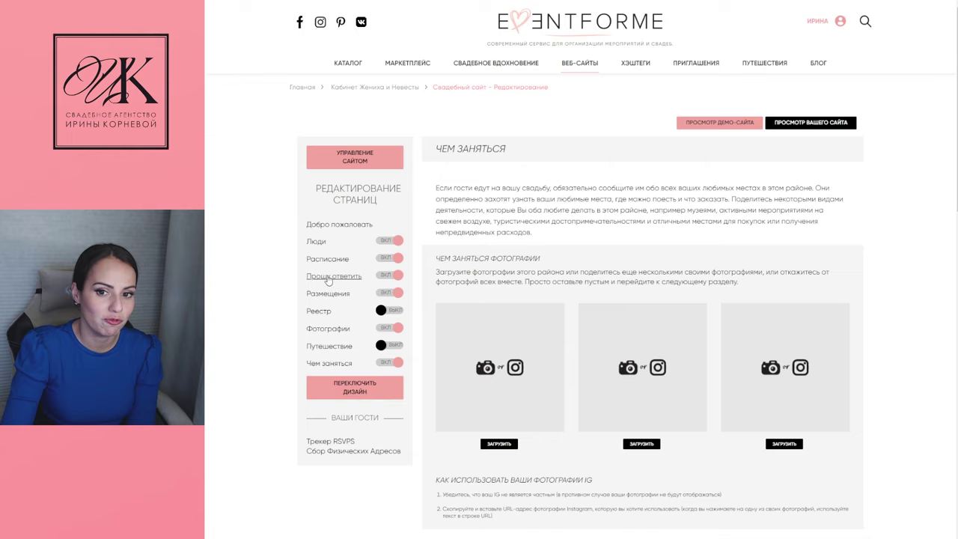
{"action": "left_click", "coordinate": [336, 278]}
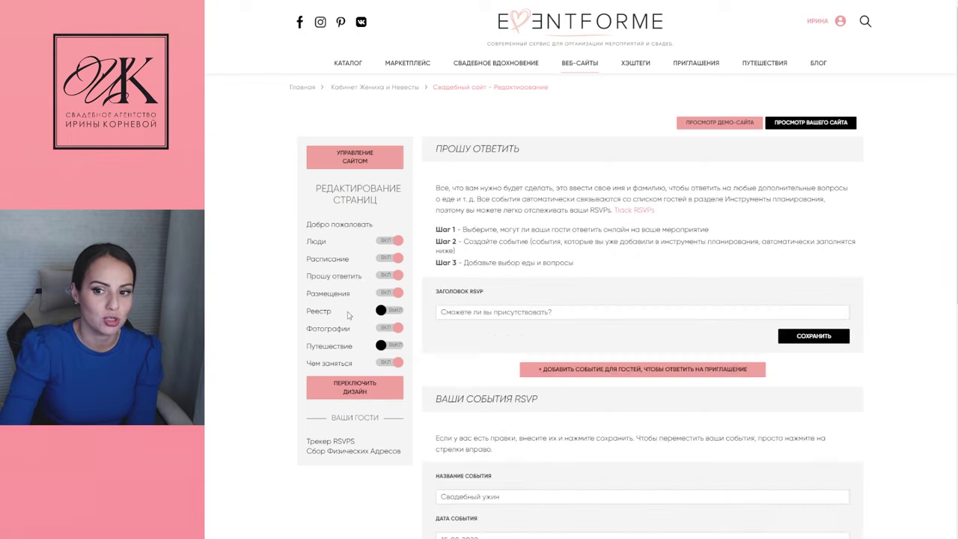
{"action": "scroll", "coordinate": [348, 315], "scroll_direction": "down", "scroll_amount": 2}
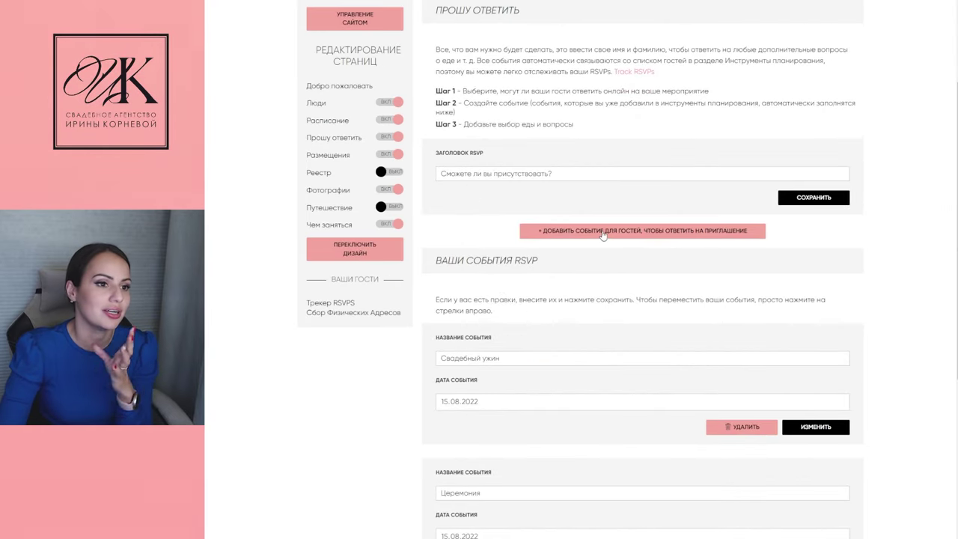